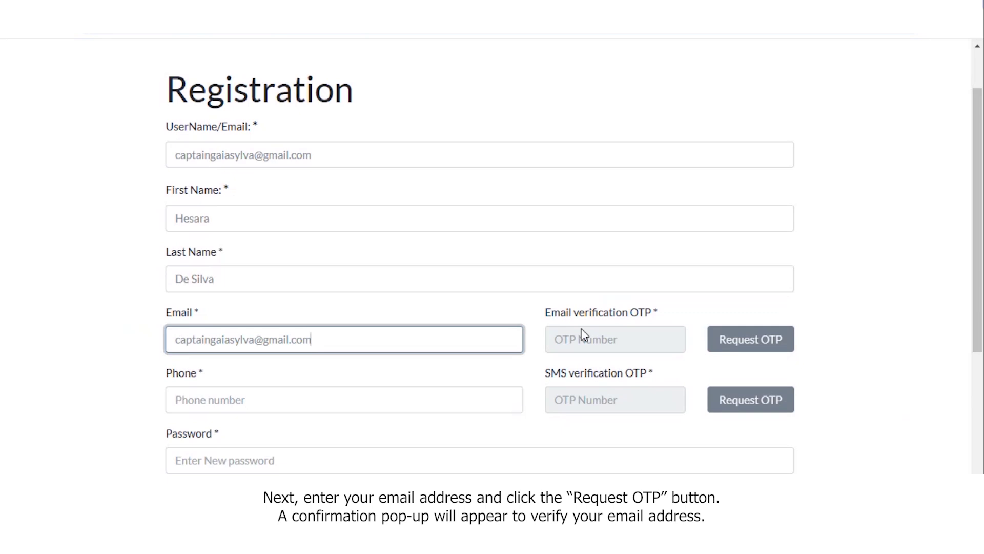
# - Request an email verification code and open the resulting verification email in Gmail
pyautogui.click(760, 346)
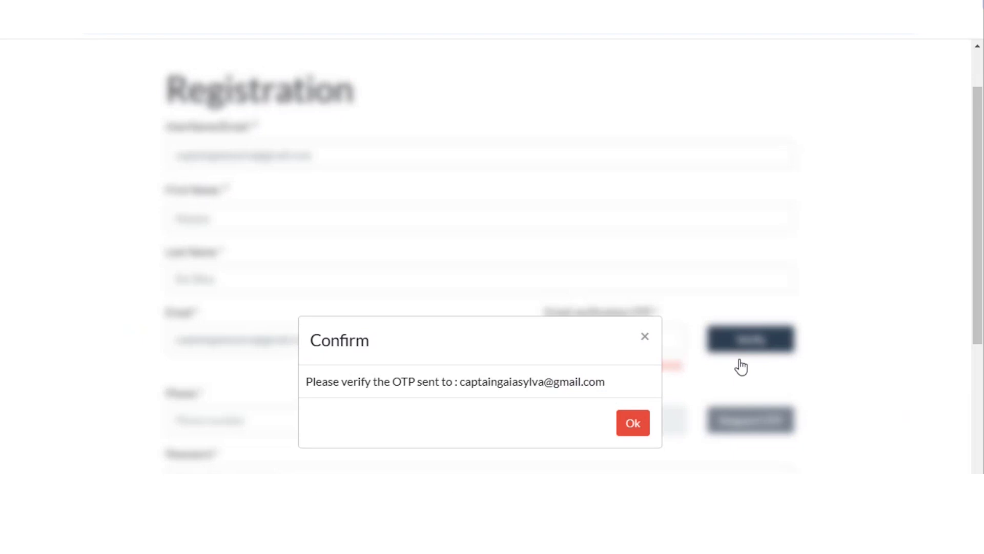
pyautogui.click(641, 435)
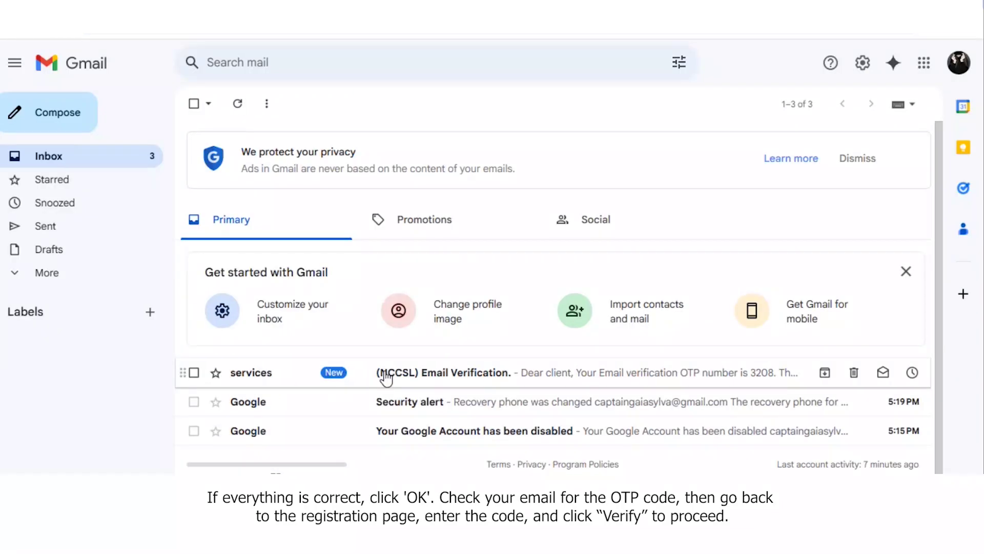
pyautogui.click(385, 373)
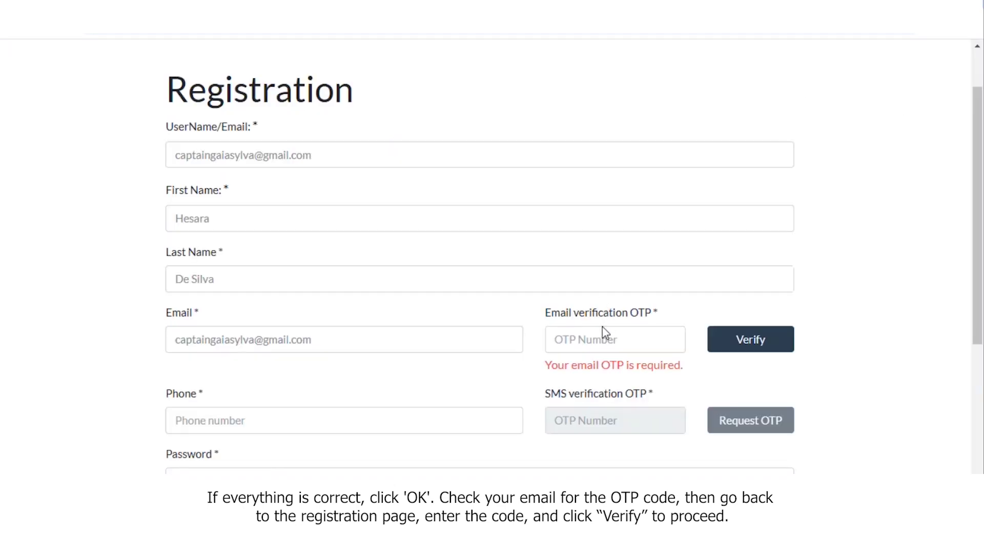
# - Enter the emailed verification code and verify the email address
pyautogui.click(597, 341)
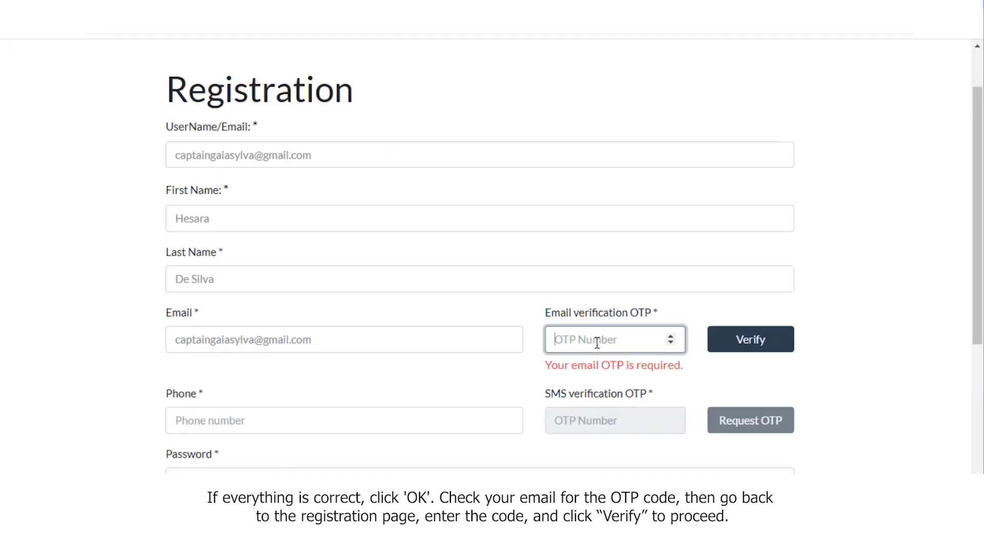
pyautogui.click(749, 342)
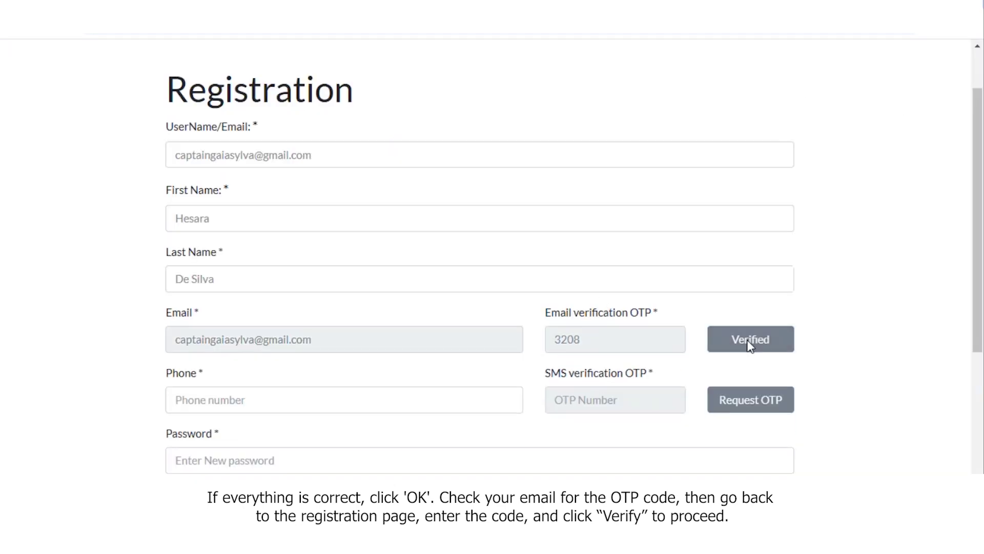
# - Enter the phone number, request an SMS code, and verify the phone with it
pyautogui.click(432, 403)
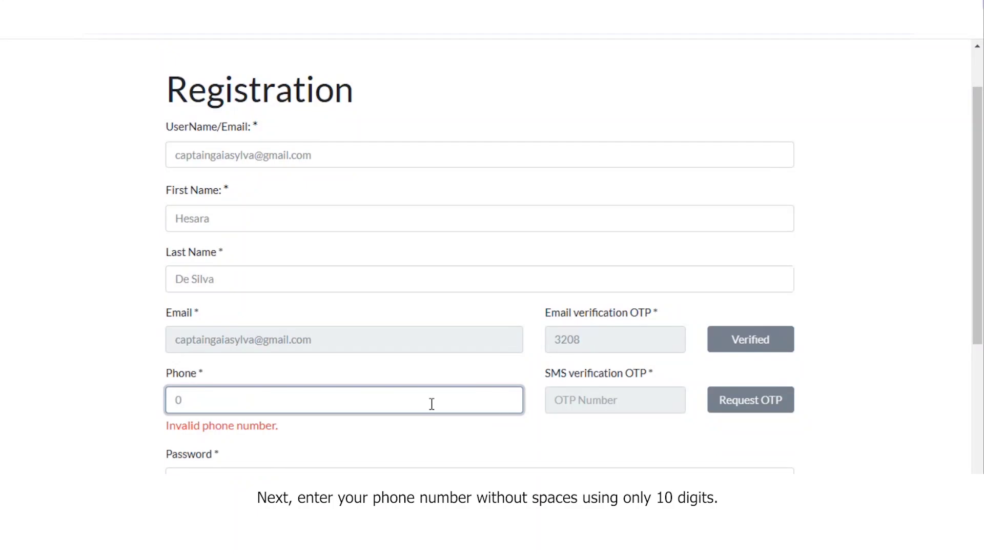
pyautogui.click(760, 410)
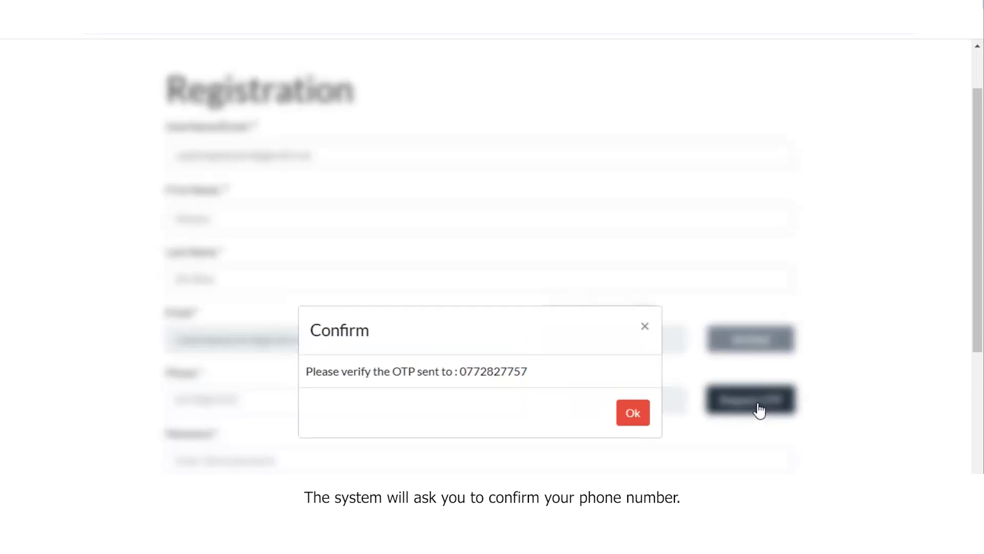
pyautogui.click(634, 419)
pyautogui.click(608, 403)
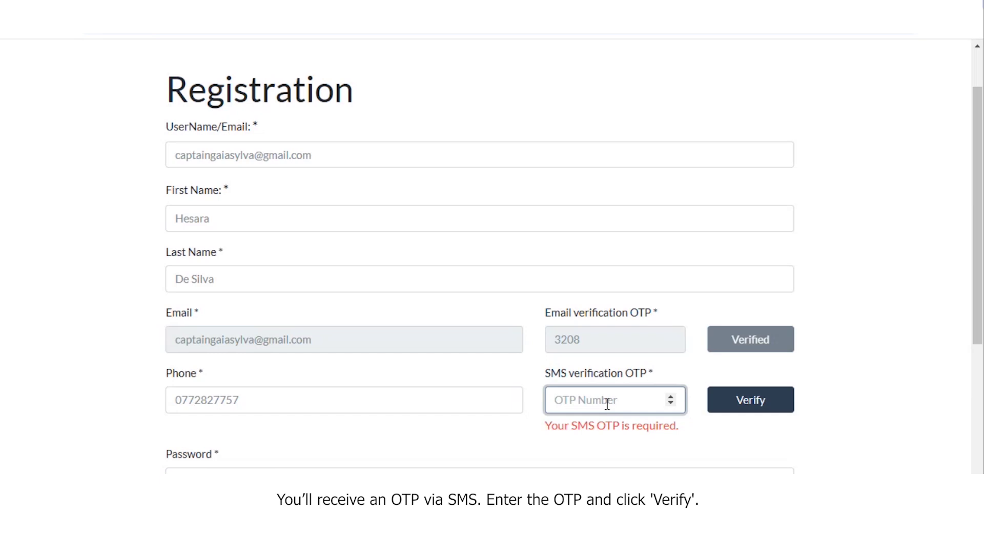
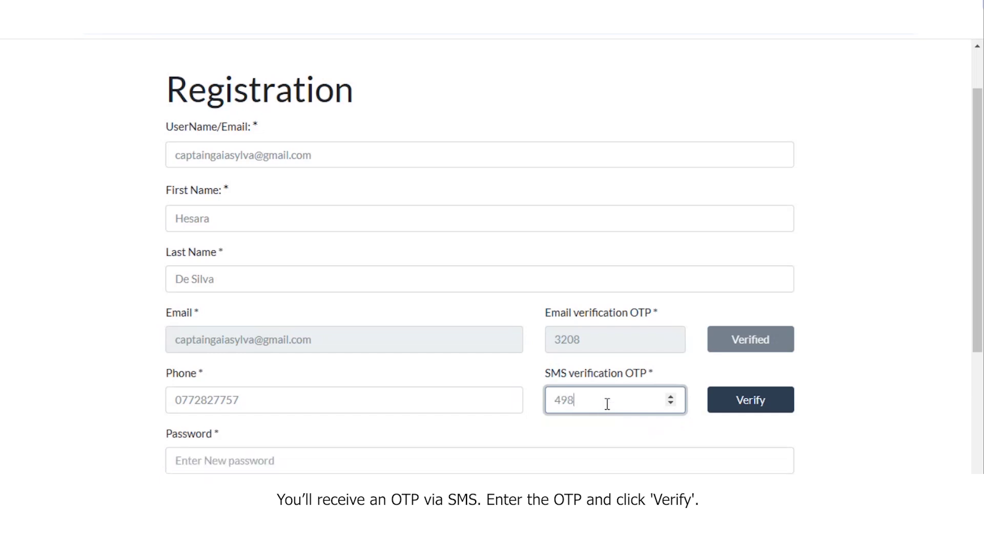
pyautogui.click(780, 400)
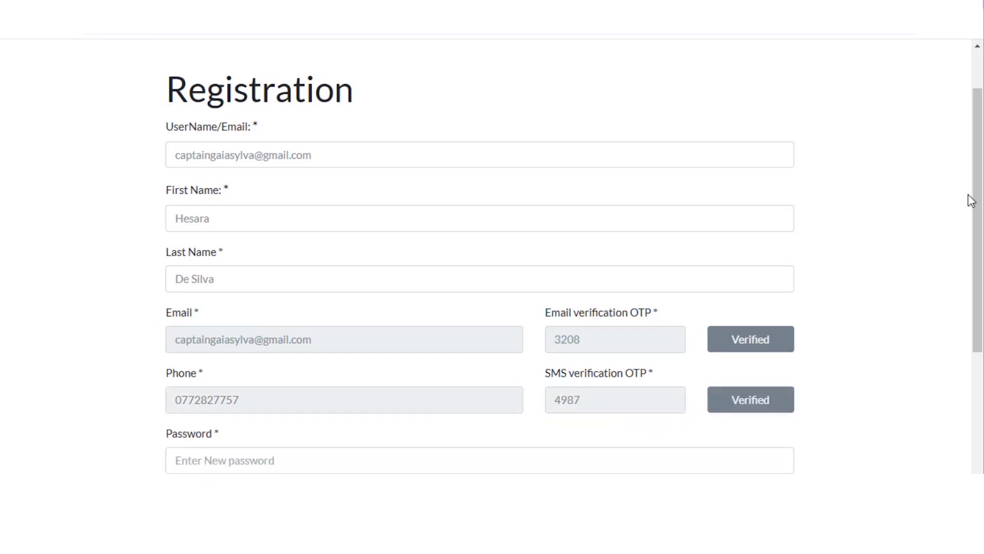
pyautogui.scroll(-3, 969, 200)
# - Set the new account password and confirm it
pyautogui.click(432, 307)
pyautogui.write('**********')
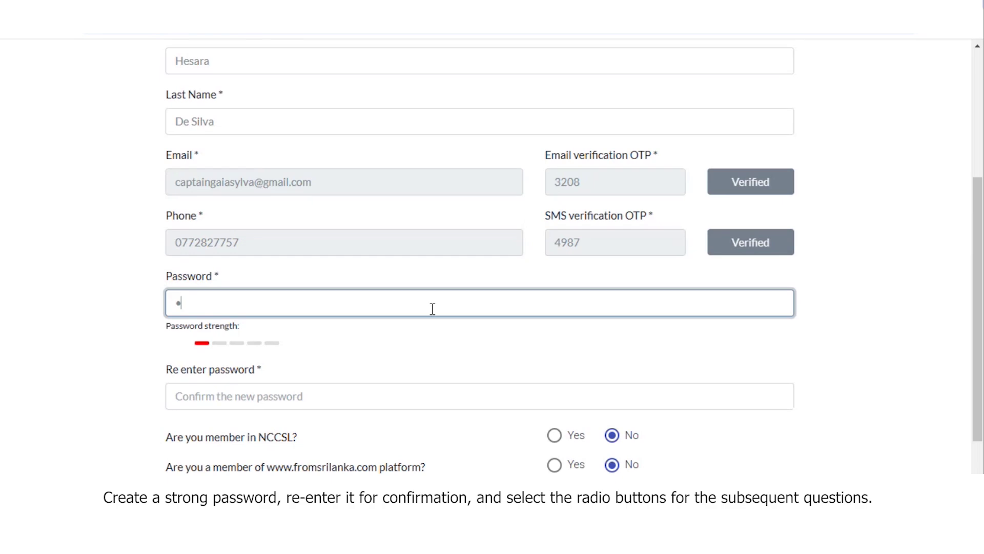
pyautogui.click(315, 401)
pyautogui.write('**********')
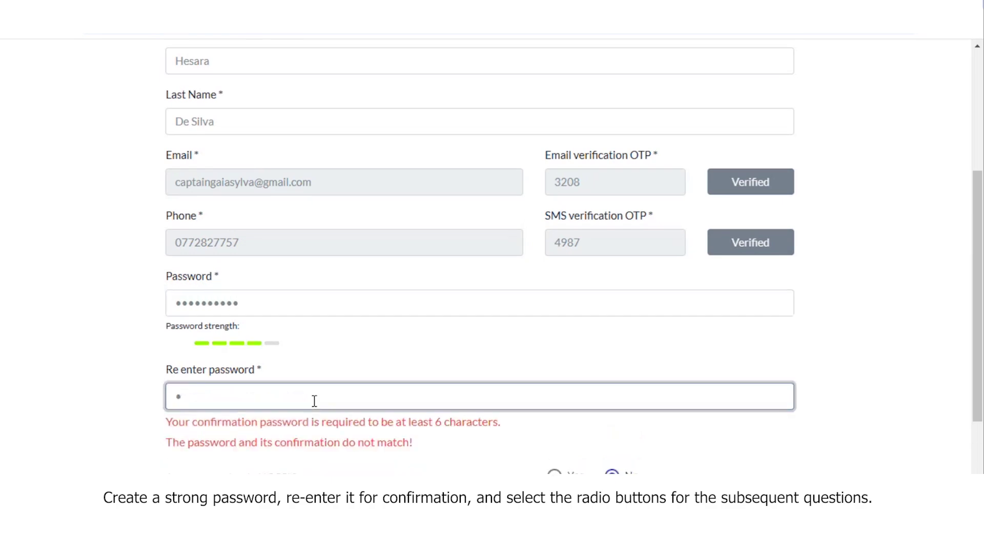
pyautogui.scroll(-2, 982, 425)
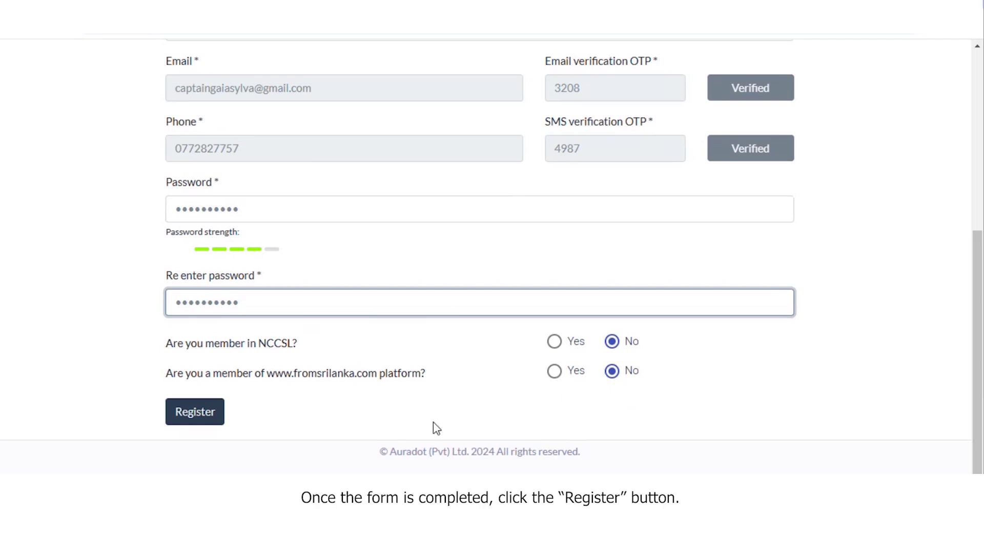
# - Submit the registration and activate the account through the emailed activation link
pyautogui.click(208, 416)
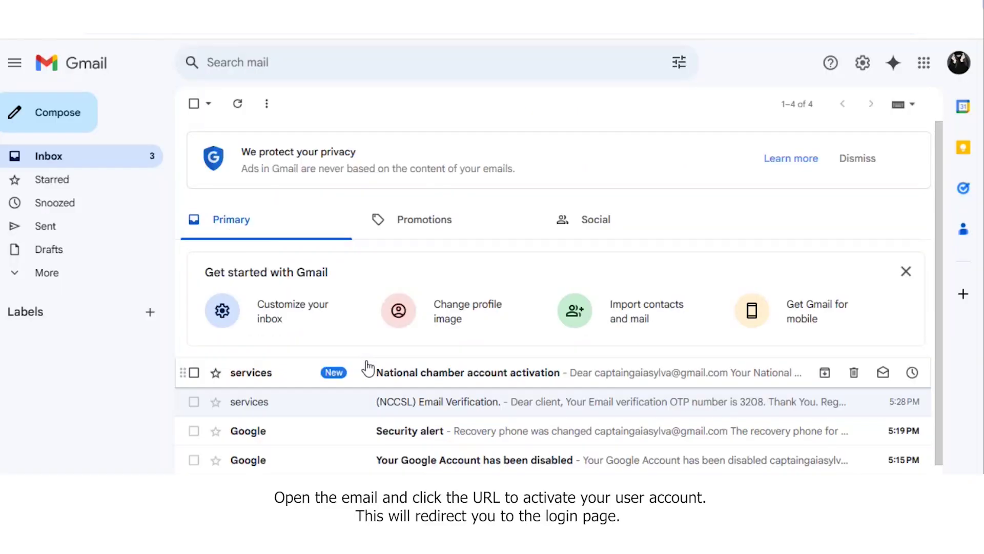
pyautogui.click(367, 370)
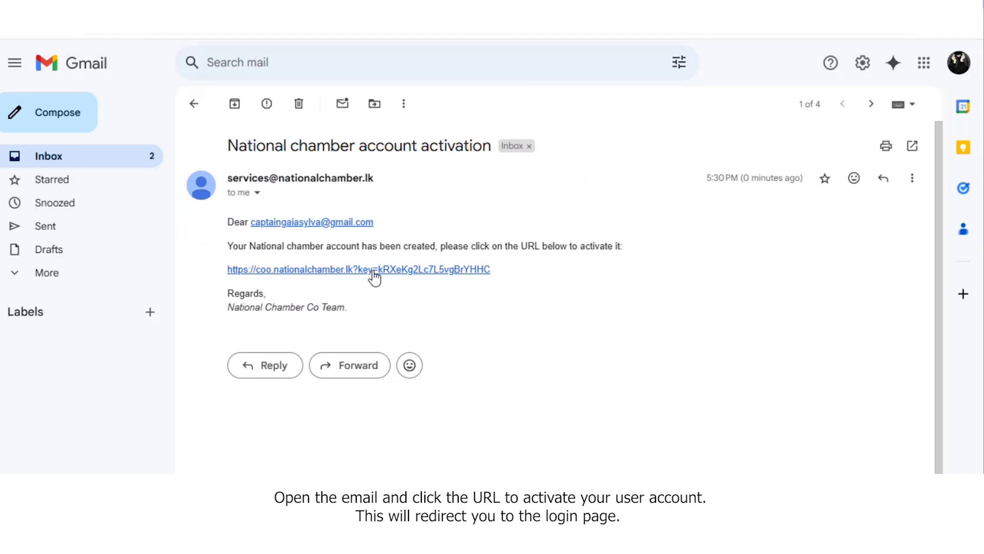
pyautogui.click(375, 277)
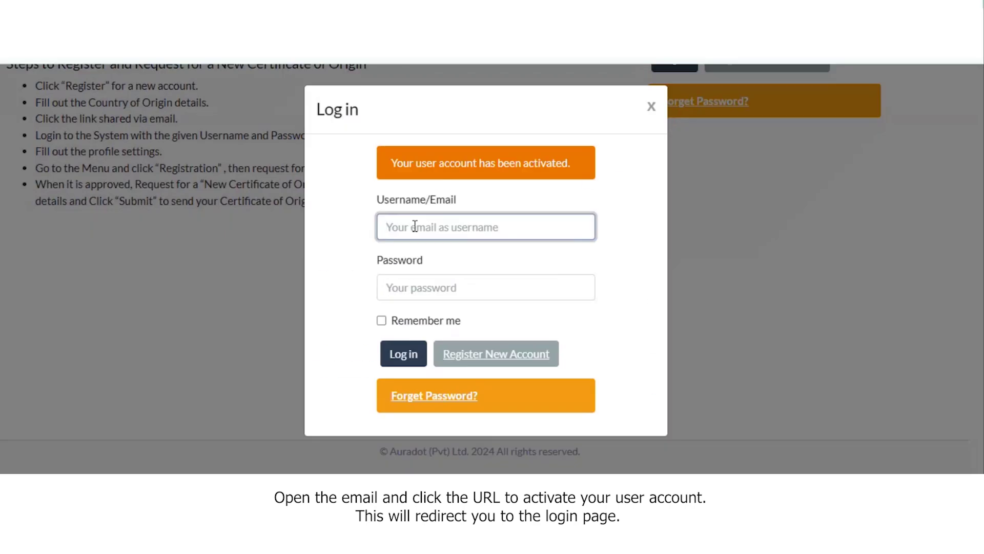
# - Log in with the new account's username and password
pyautogui.click(417, 226)
pyautogui.hotkey('ctrl', 'v')
pyautogui.click(402, 295)
pyautogui.write('•••••••••••')
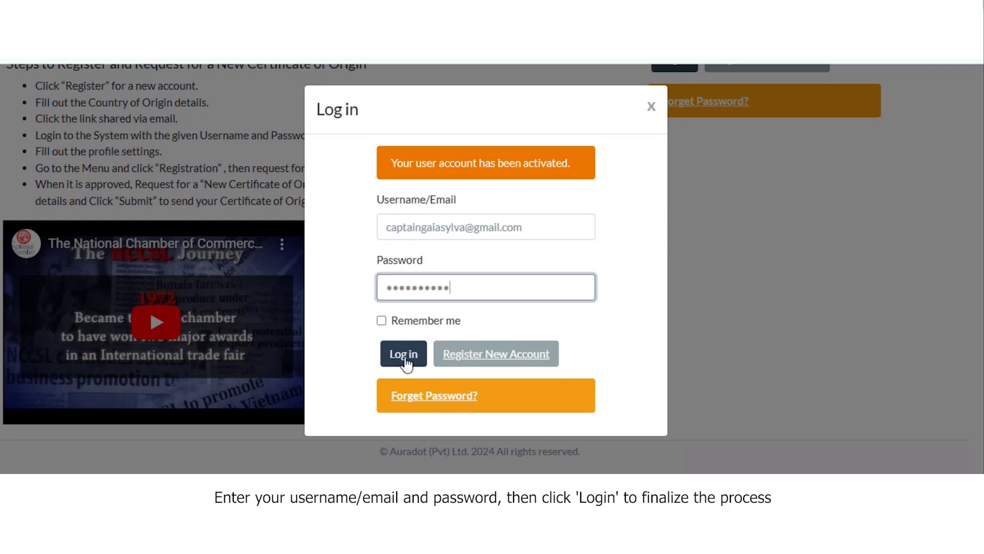
pyautogui.click(403, 356)
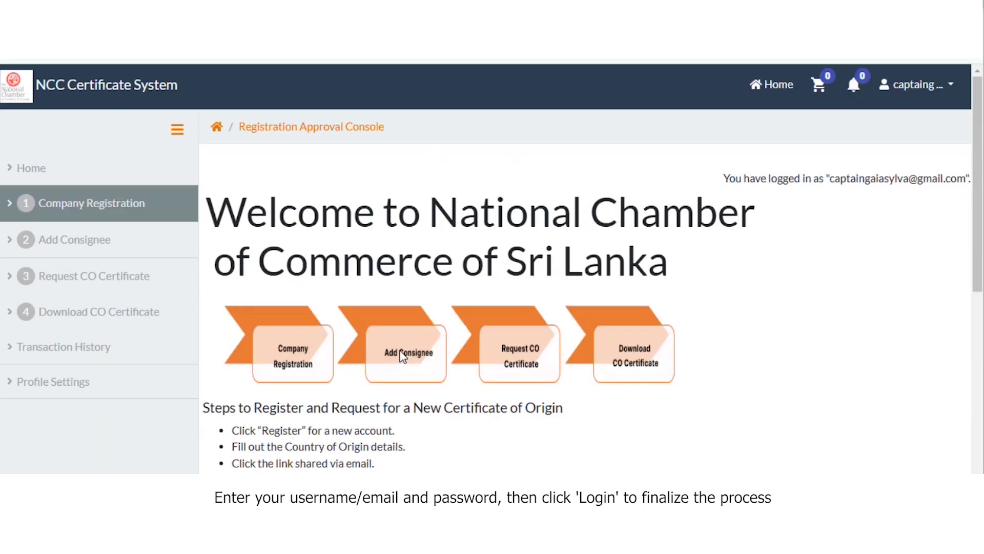
# - Open the Company Registration form and let Chrome save the login credentials
pyautogui.click(134, 214)
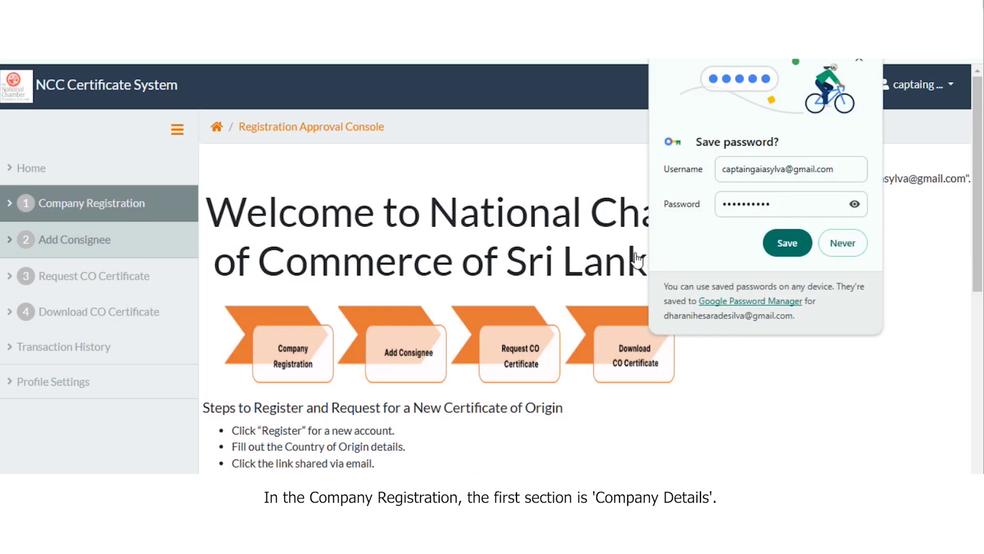
pyautogui.click(787, 243)
pyautogui.click(493, 343)
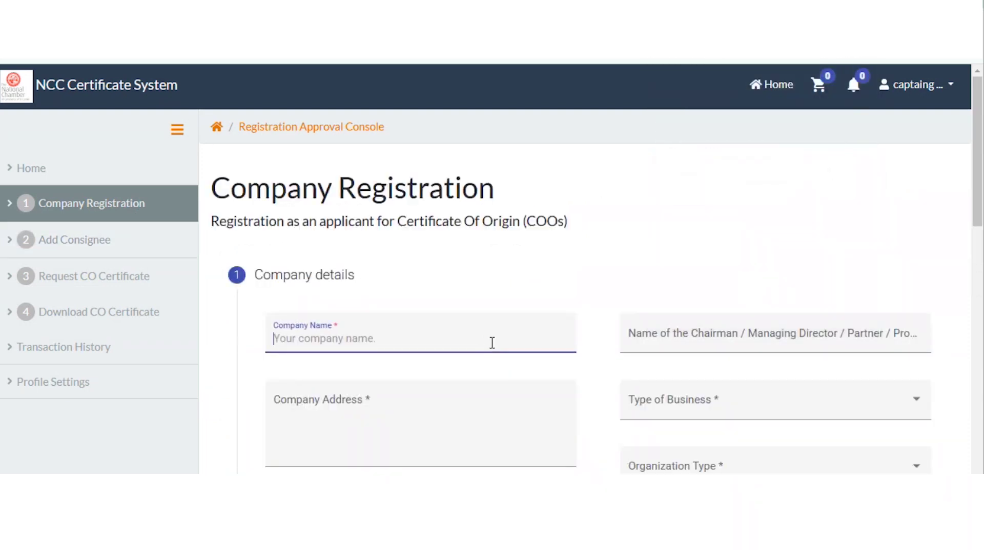
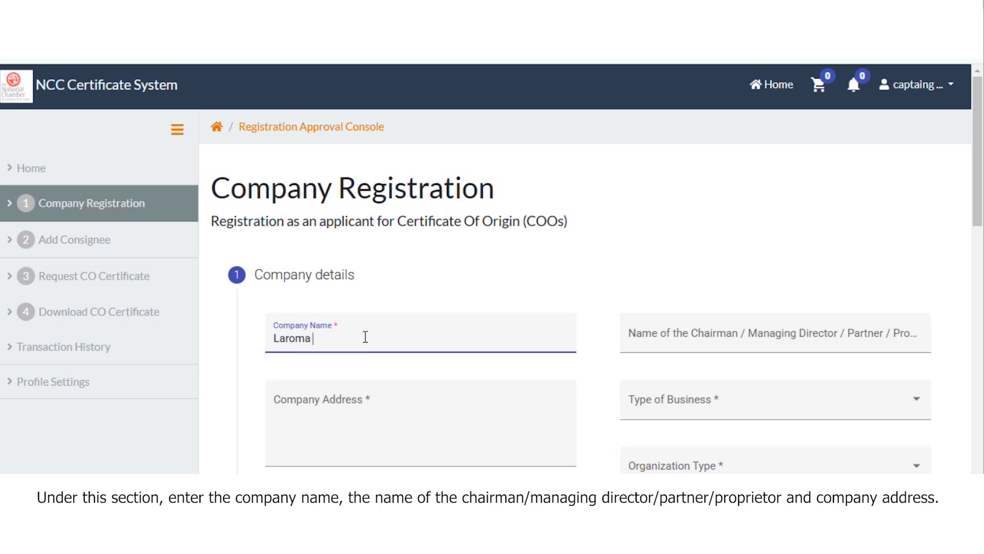
# - Enter the company name, the chairman's name and the company address
pyautogui.click(631, 336)
pyautogui.click(471, 415)
pyautogui.write('Kahapola')
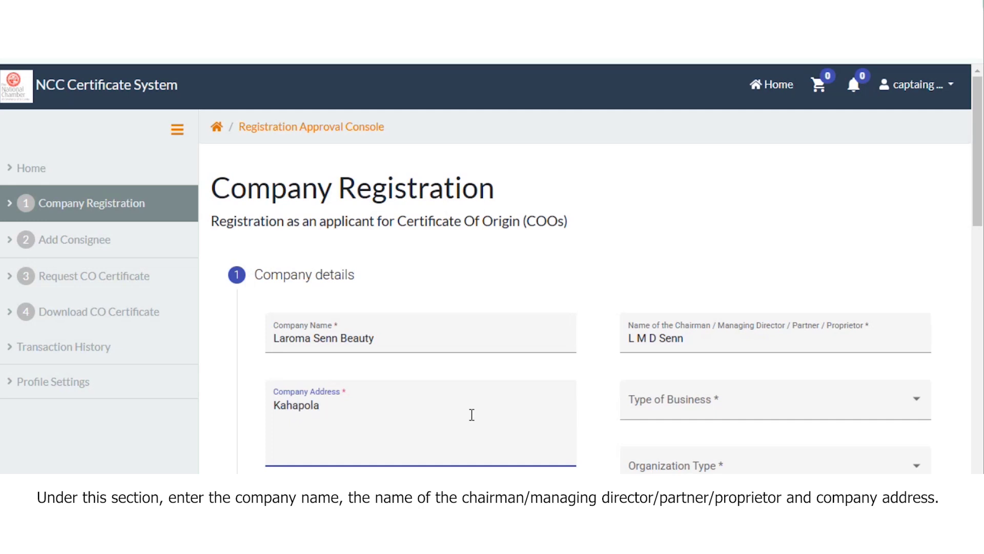
pyautogui.write(' Piliyandala')
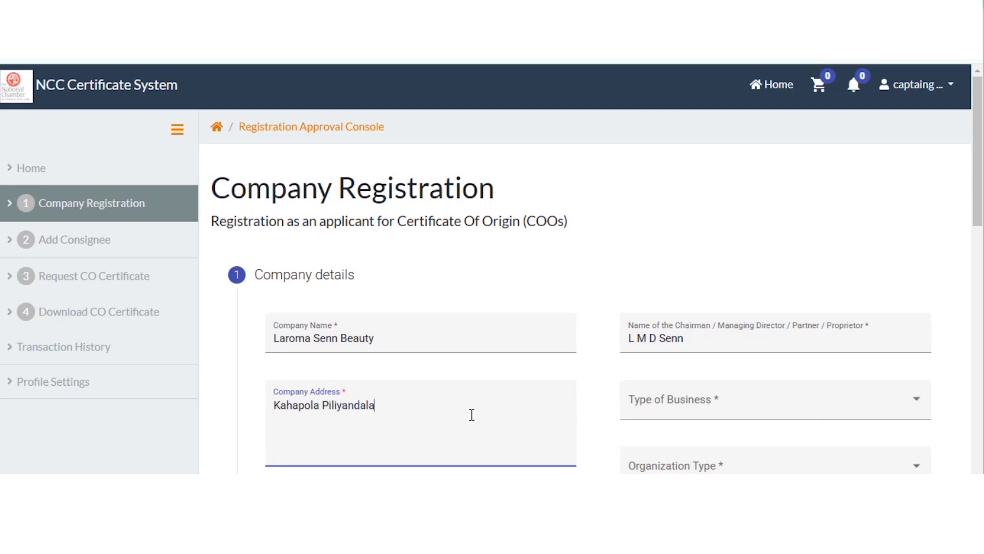
# - Mark the type of business as Manufacturer and Exporter
pyautogui.click(668, 406)
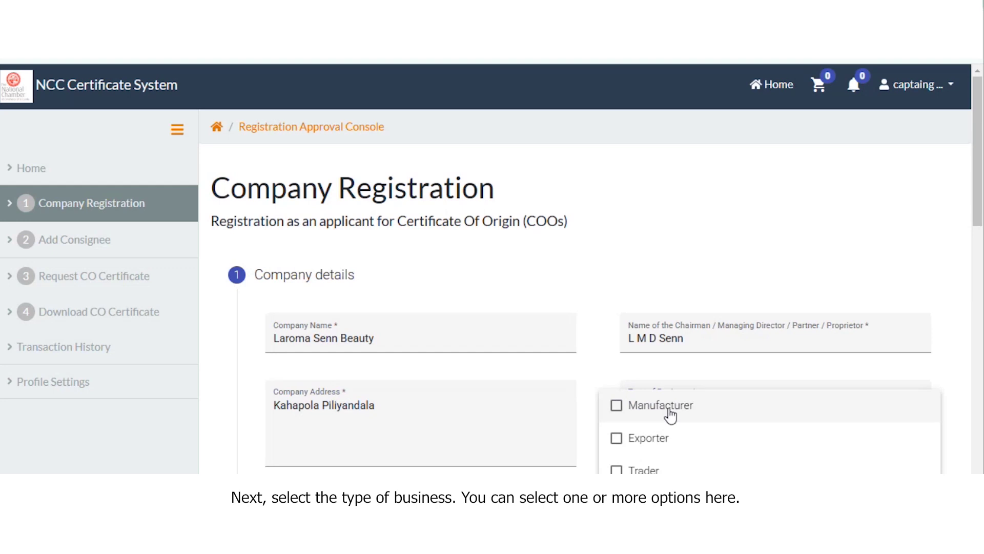
pyautogui.click(670, 413)
pyautogui.click(666, 440)
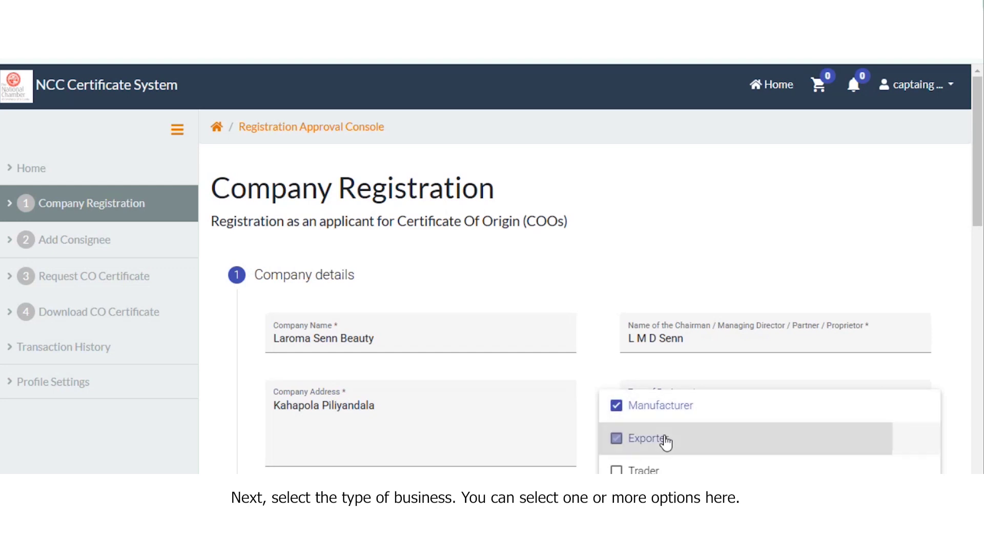
pyautogui.click(889, 241)
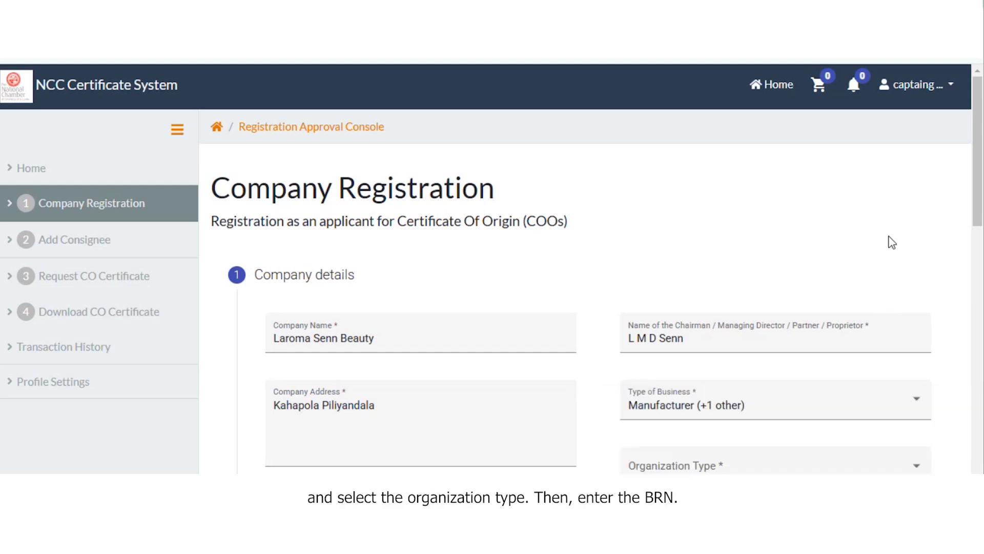
# - Set Organization Type to Public Limited Co. and enter the business registration number
pyautogui.click(921, 467)
pyautogui.click(786, 334)
pyautogui.scroll(-4, 366, 320)
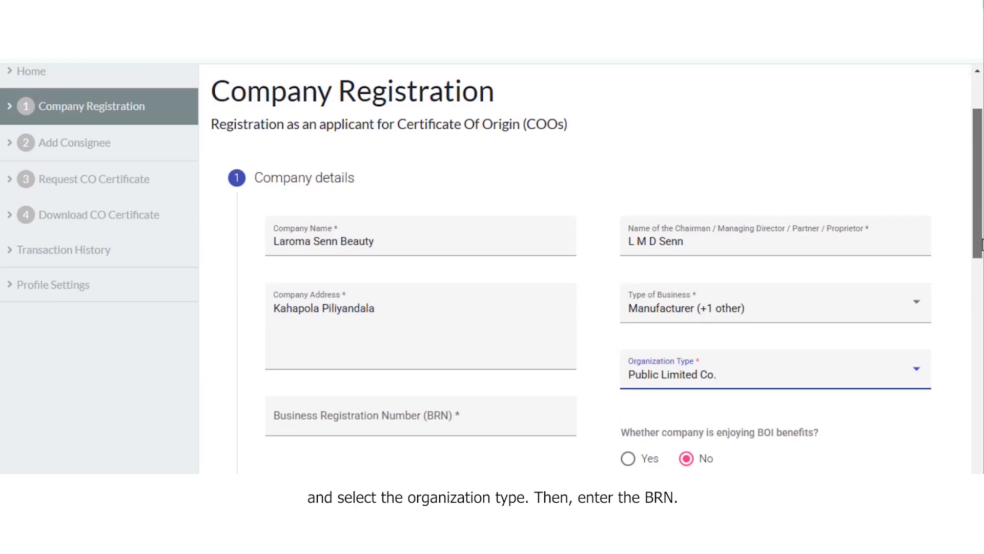
pyautogui.click(366, 320)
pyautogui.write('PV12345')
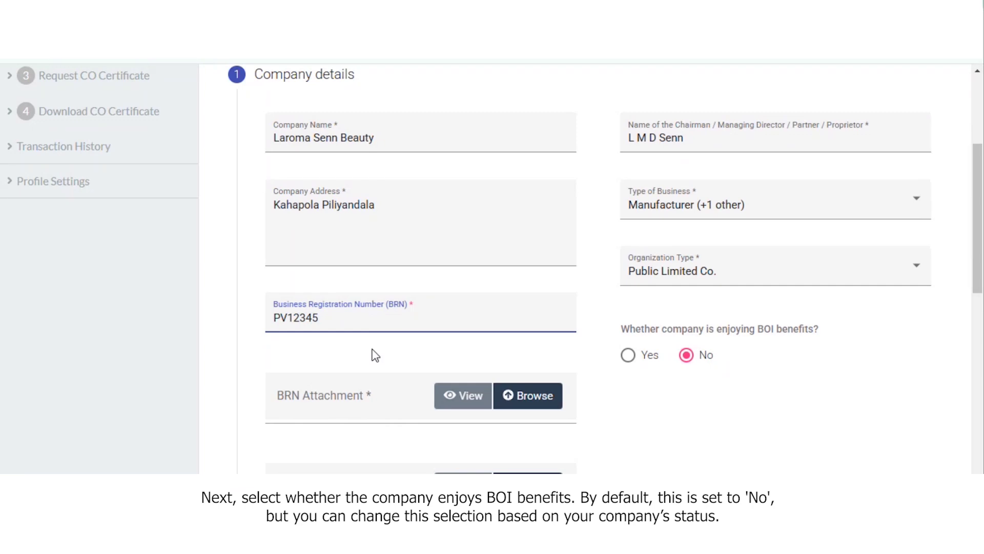
# - Attach AE.pdf as the BRN document and preview it
pyautogui.click(508, 401)
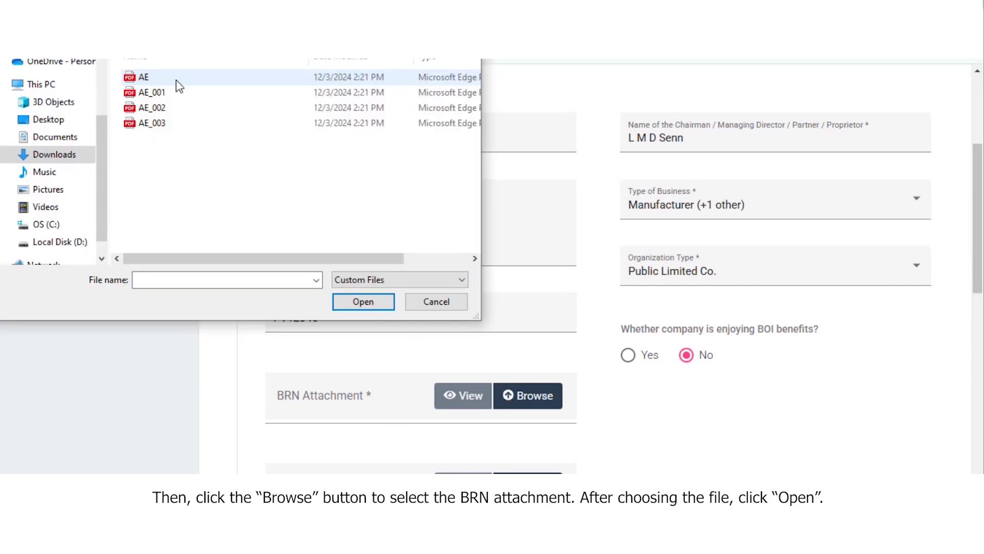
pyautogui.click(179, 78)
pyautogui.click(354, 302)
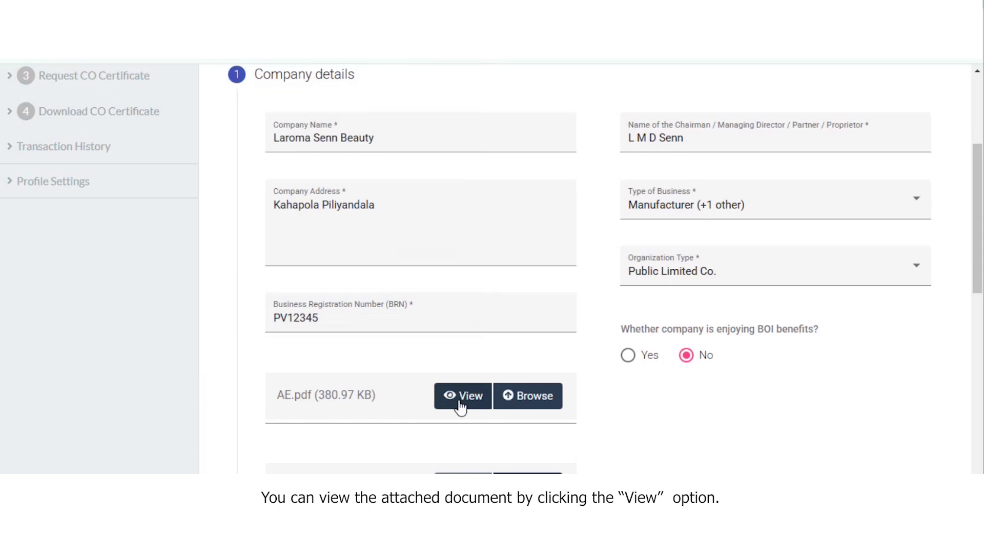
pyautogui.click(461, 405)
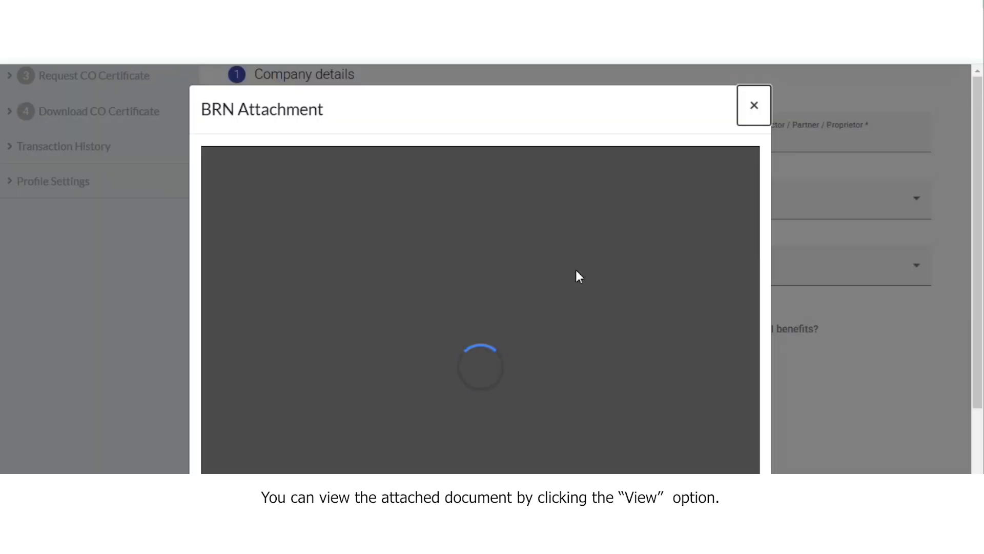
pyautogui.scroll(-10, 758, 213)
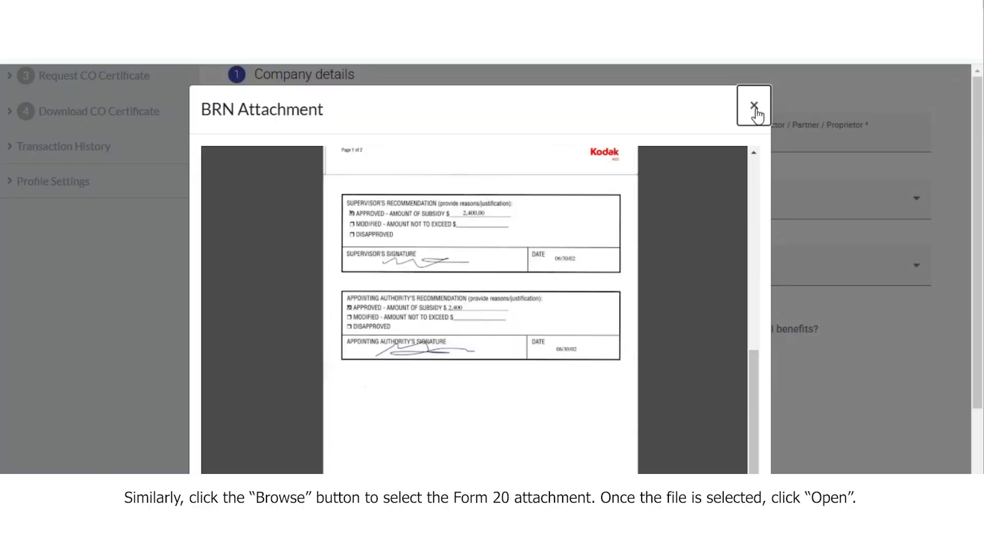
pyautogui.click(756, 109)
pyautogui.scroll(-3, 721, 422)
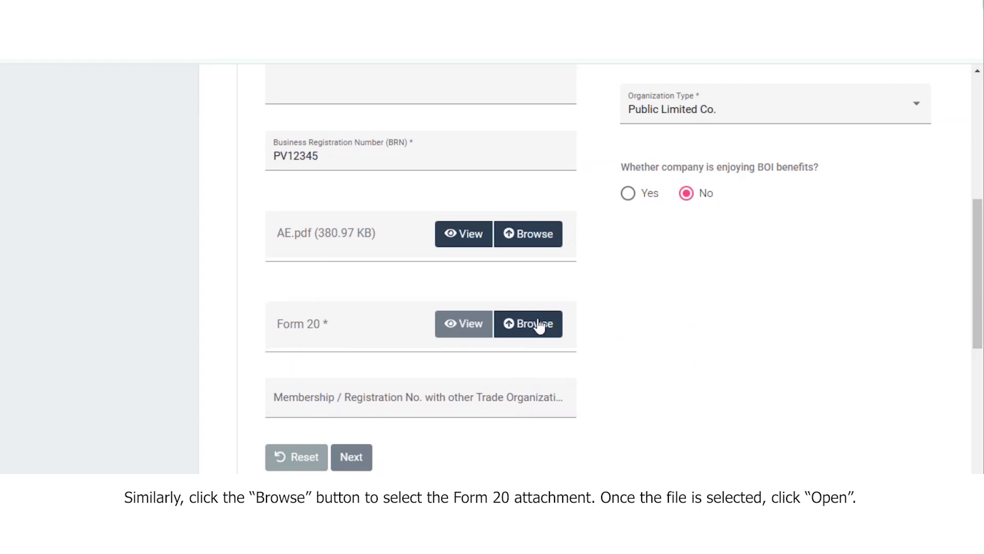
# - Attach AE_001.pdf as Form 20 and enter the trade-organization membership number
pyautogui.click(539, 325)
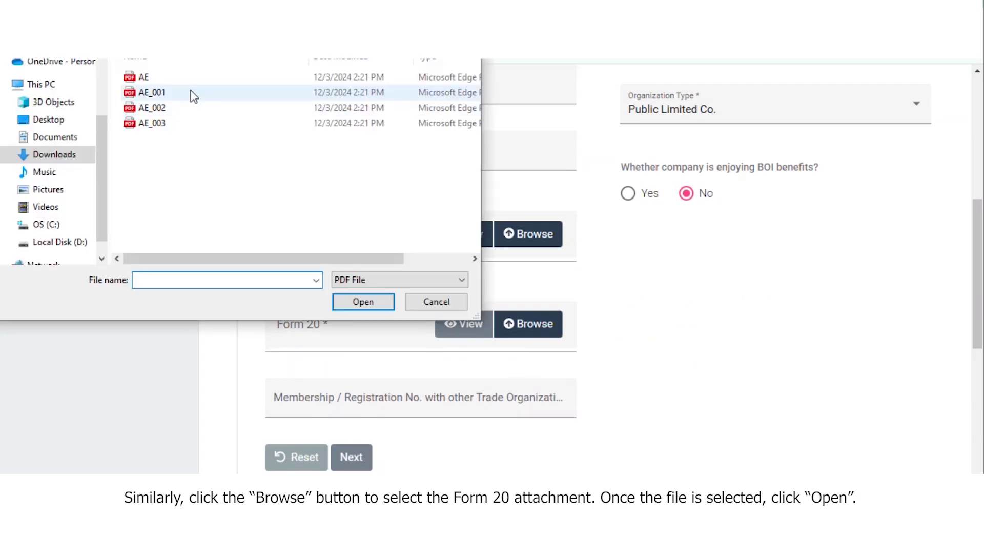
pyautogui.click(194, 95)
pyautogui.click(363, 302)
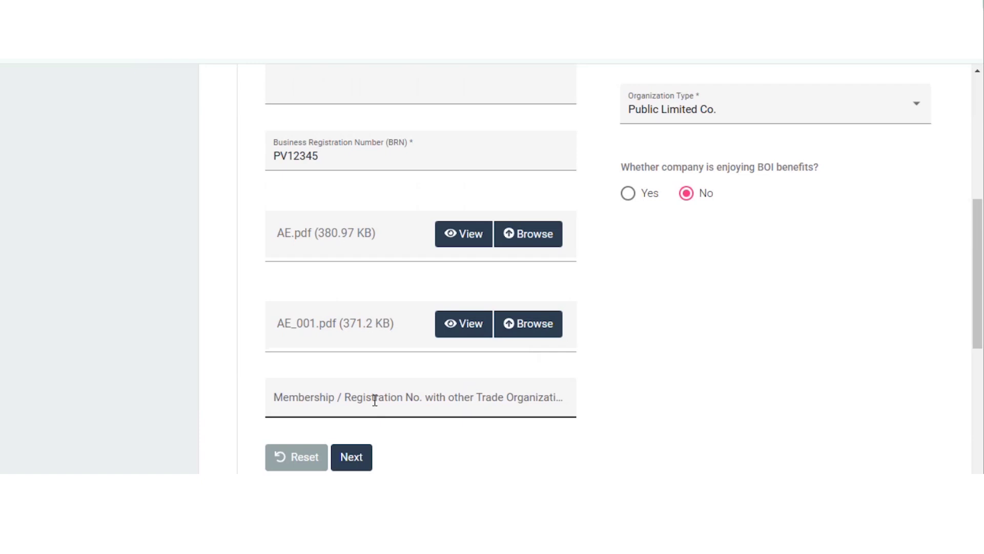
pyautogui.click(307, 398)
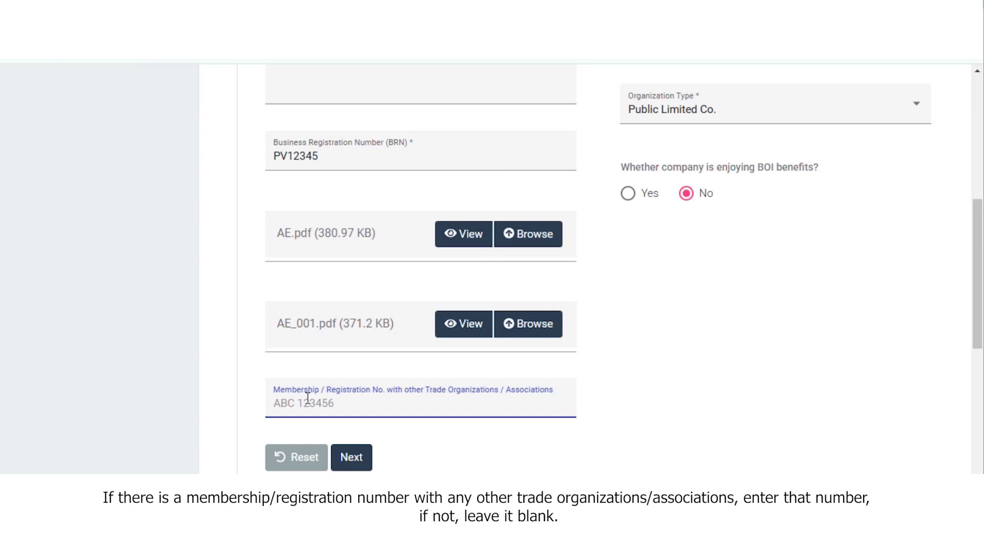
pyautogui.write('LMD12345')
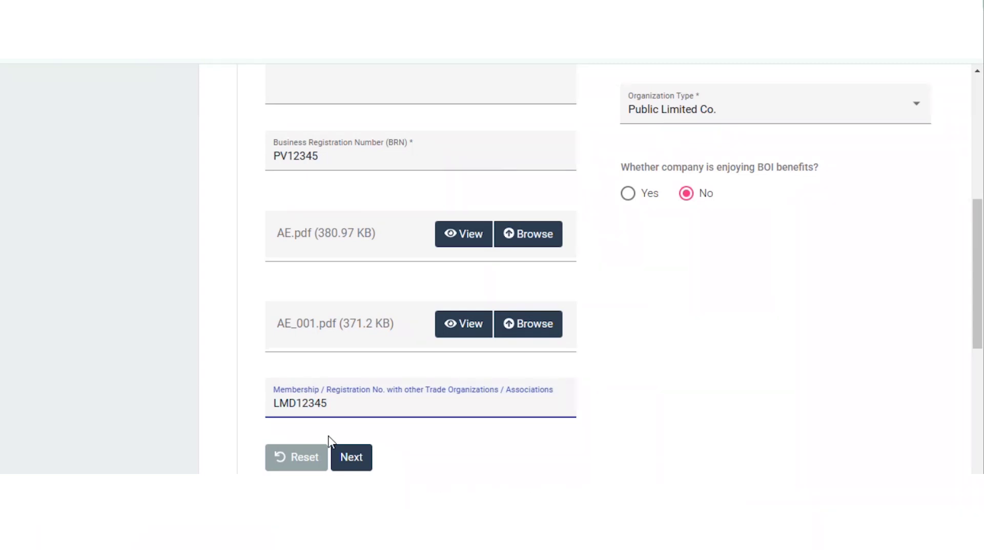
pyautogui.click(354, 468)
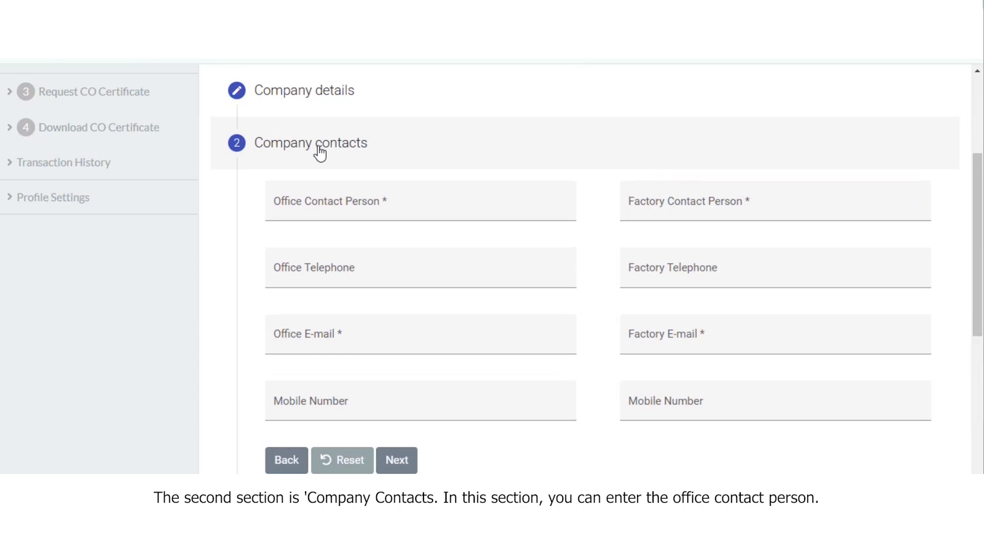
# - Fill in the office contact person's name, telephone, e-mail and mobile number
pyautogui.click(382, 206)
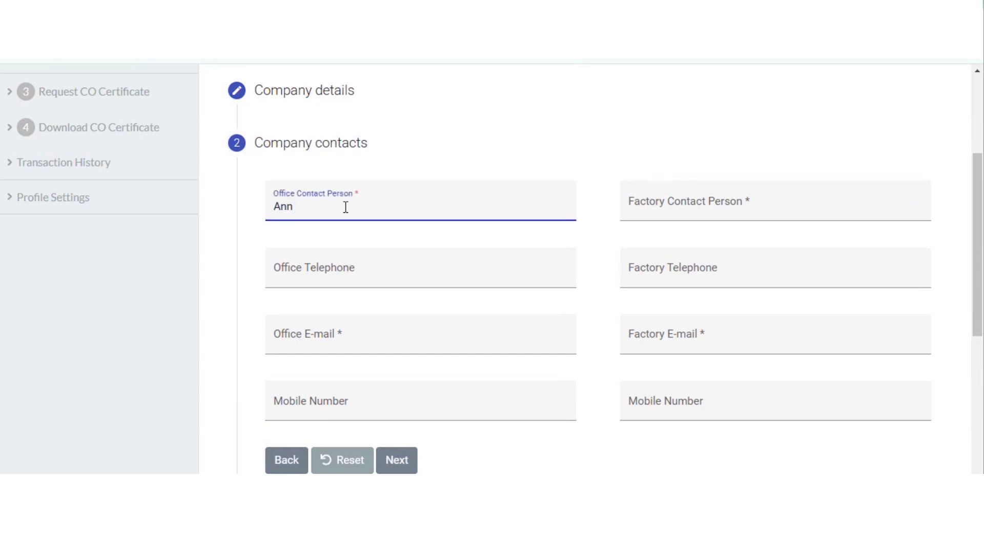
pyautogui.click(334, 269)
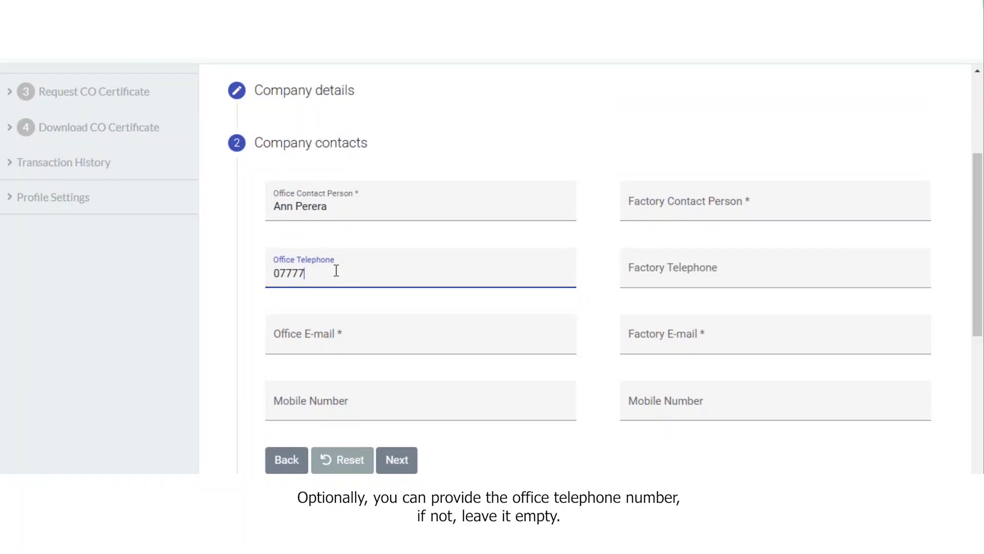
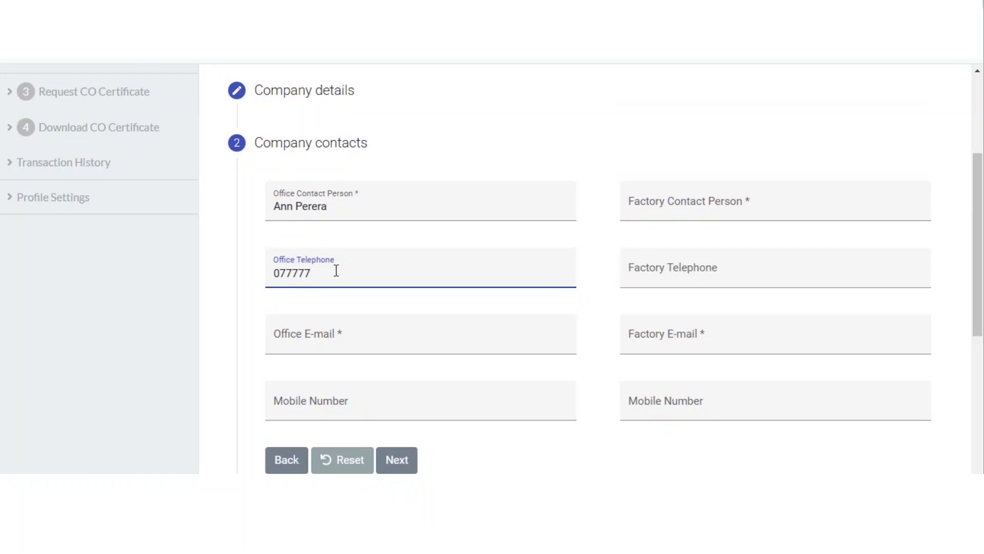
pyautogui.click(311, 335)
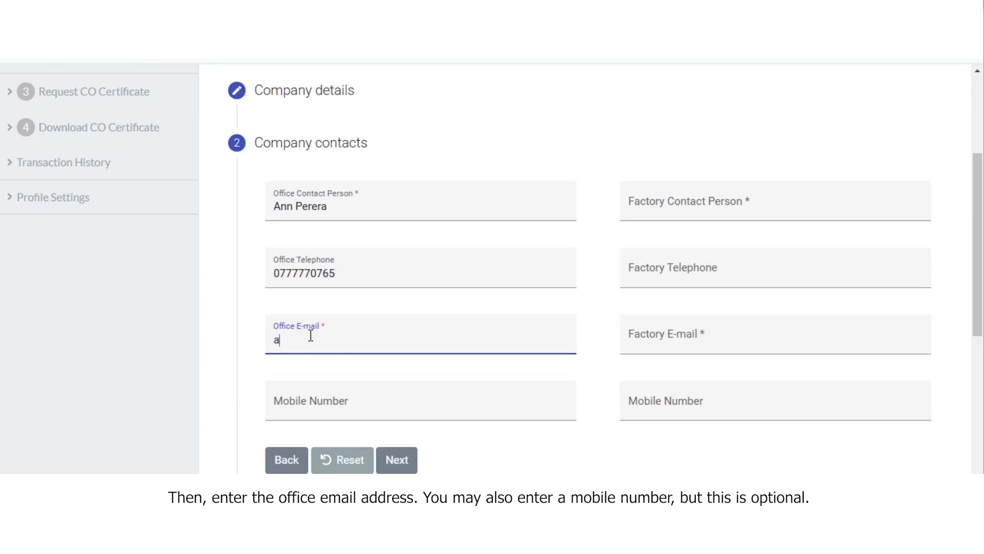
pyautogui.click(314, 401)
pyautogui.write('077777412')
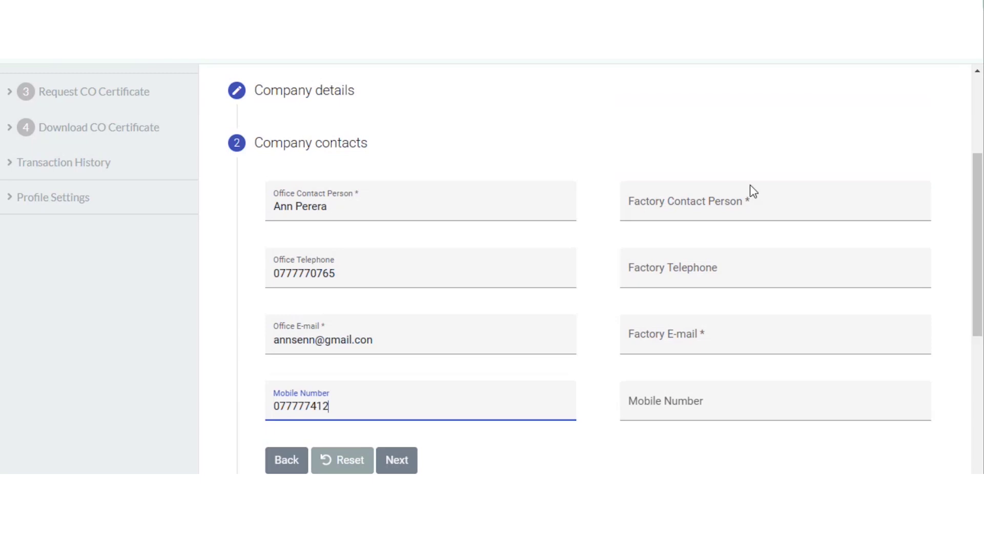
# - Fill in the factory contact person's name, telephone, e-mail and mobile number
pyautogui.click(710, 207)
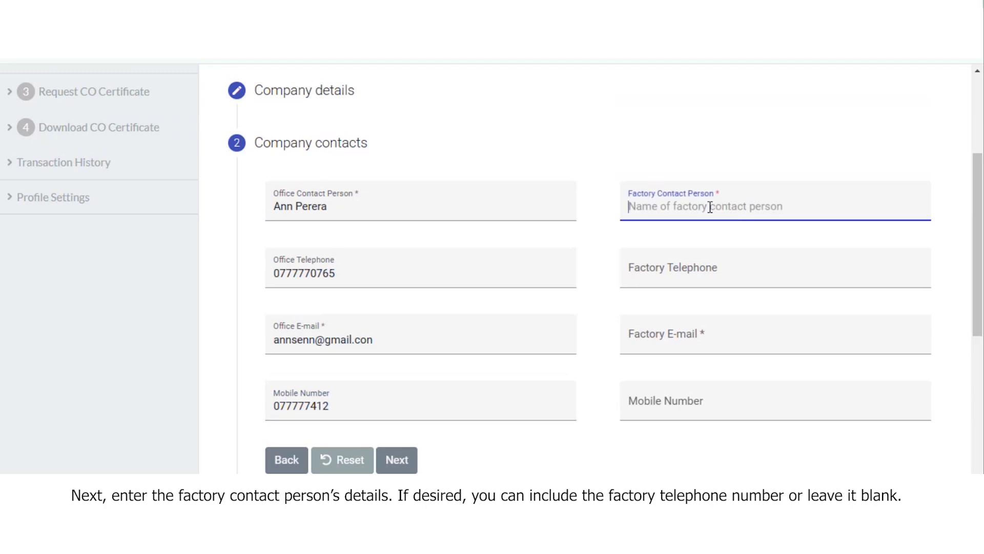
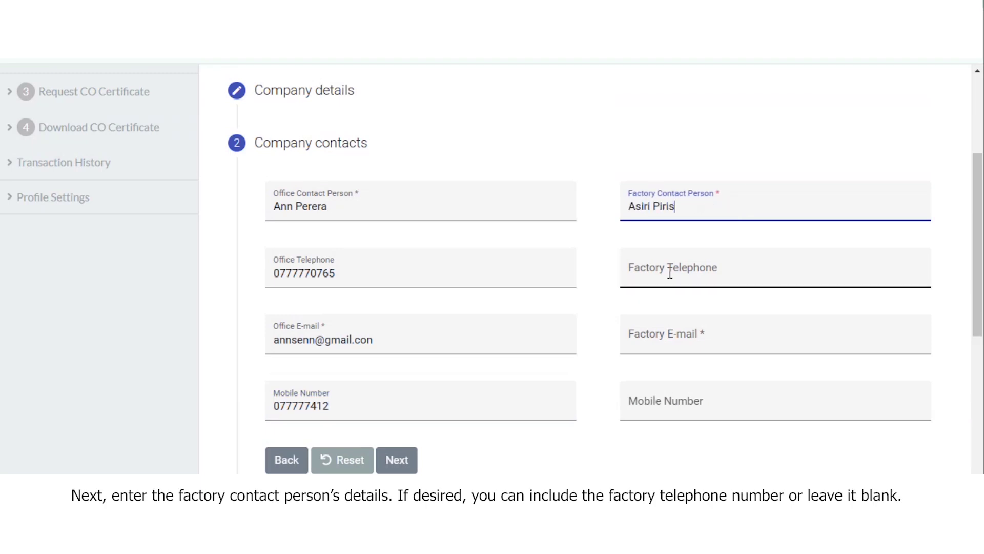
pyautogui.click(670, 272)
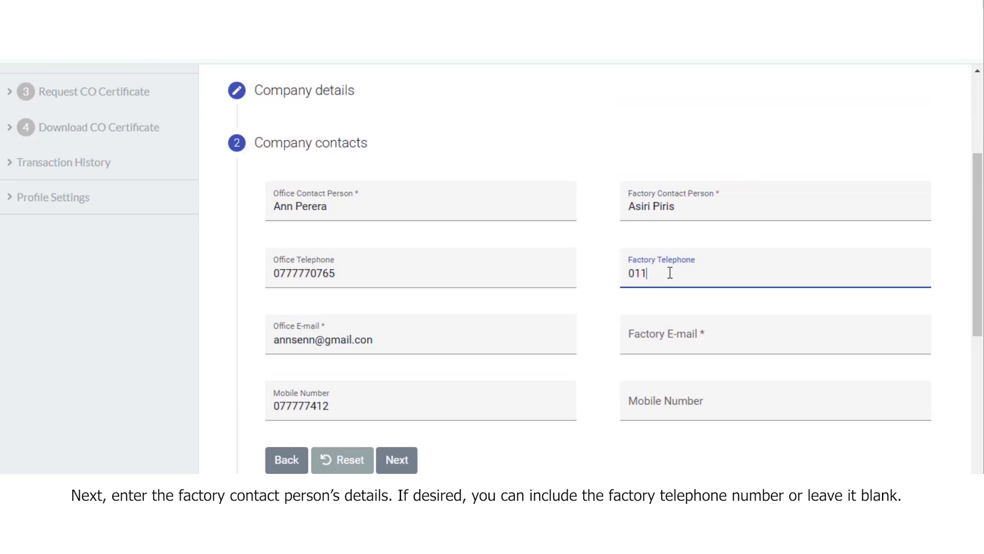
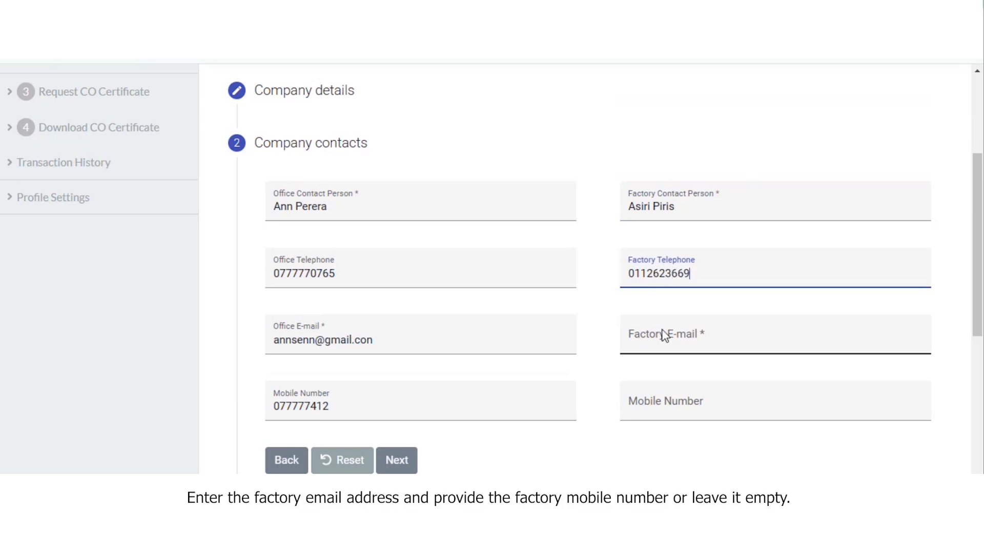
pyautogui.click(663, 333)
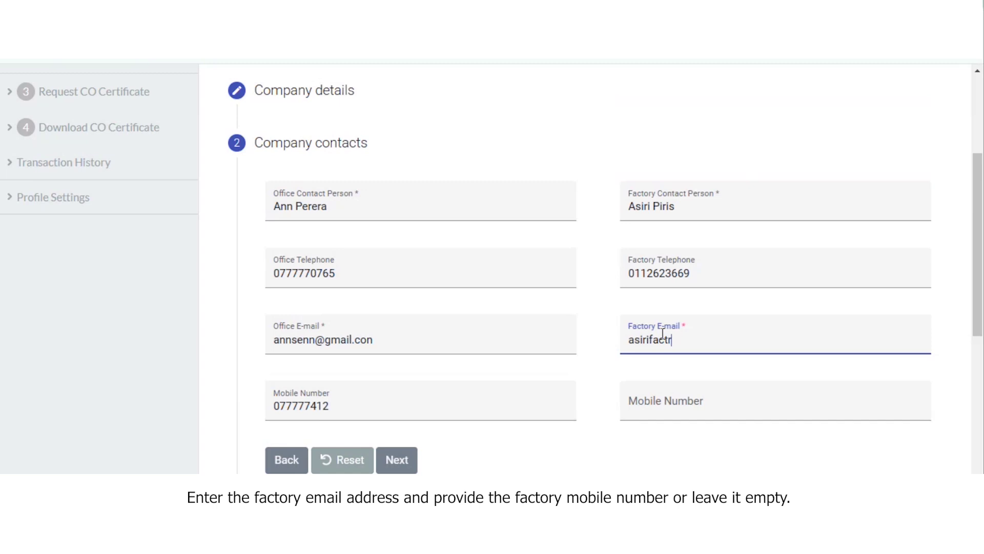
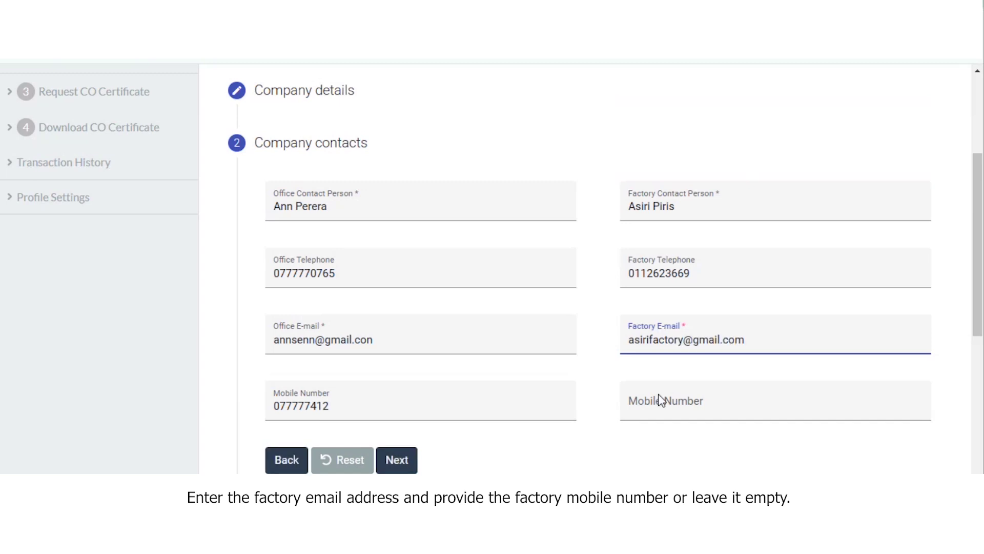
pyautogui.click(648, 420)
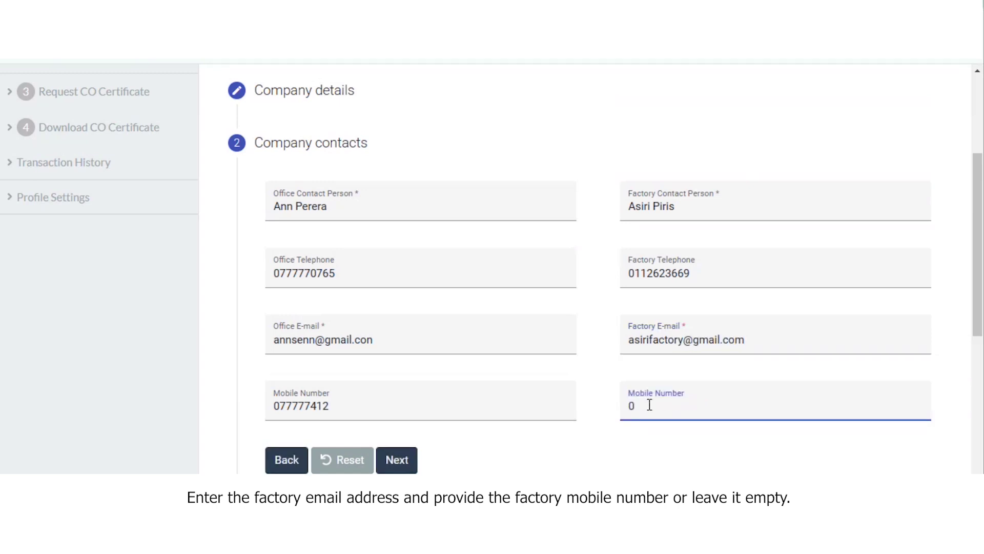
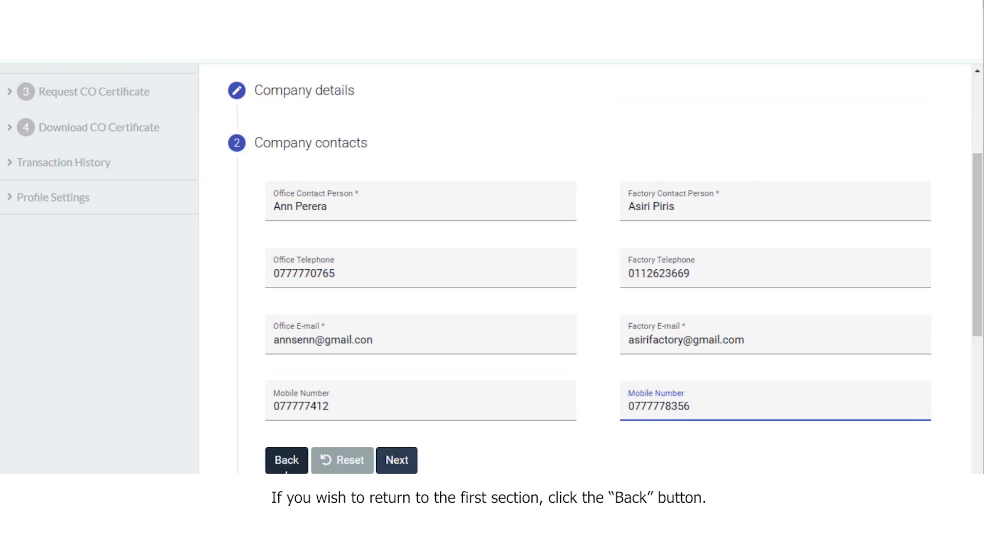
# - Revisit the Company details and contacts sections, then proceed to Company Process
pyautogui.click(286, 464)
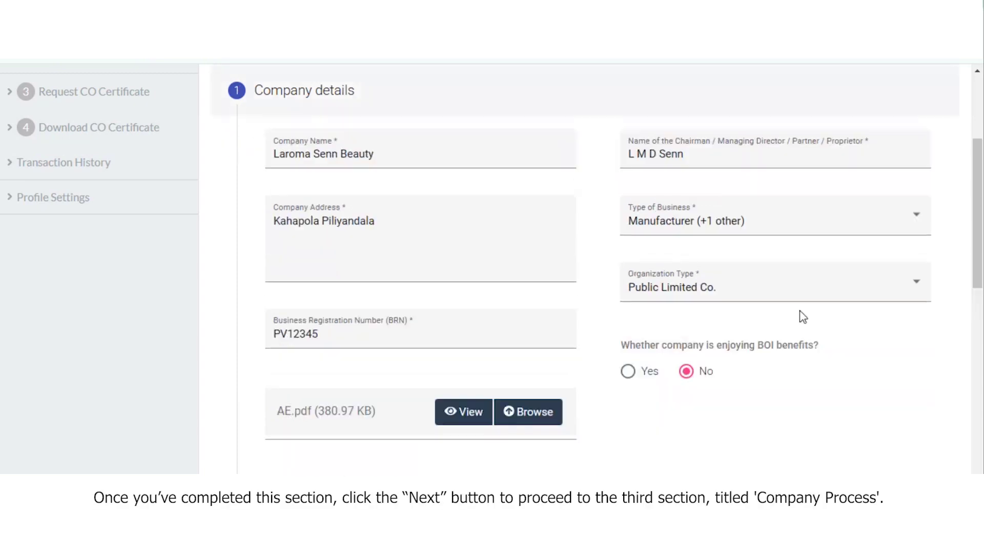
pyautogui.scroll(-7, 980, 222)
pyautogui.click(340, 335)
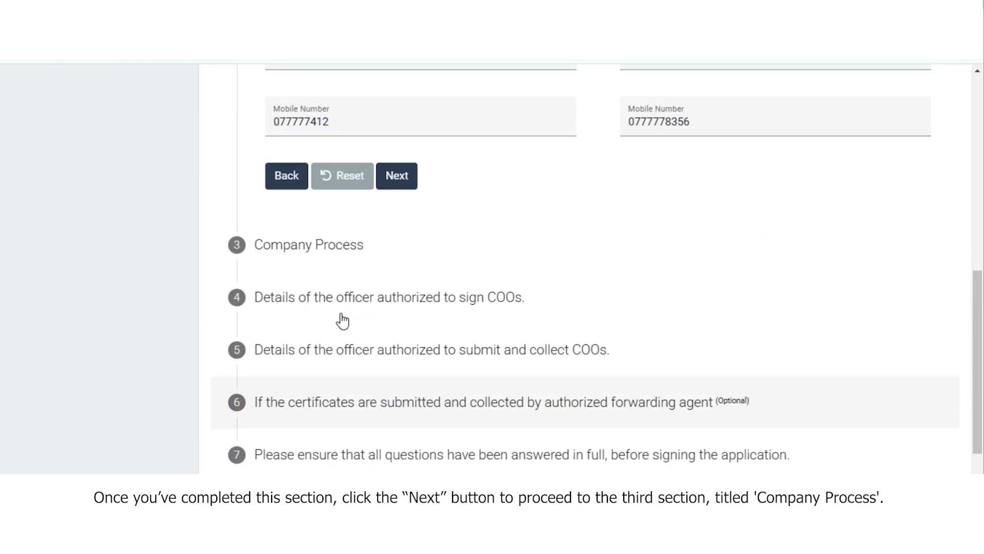
pyautogui.click(397, 460)
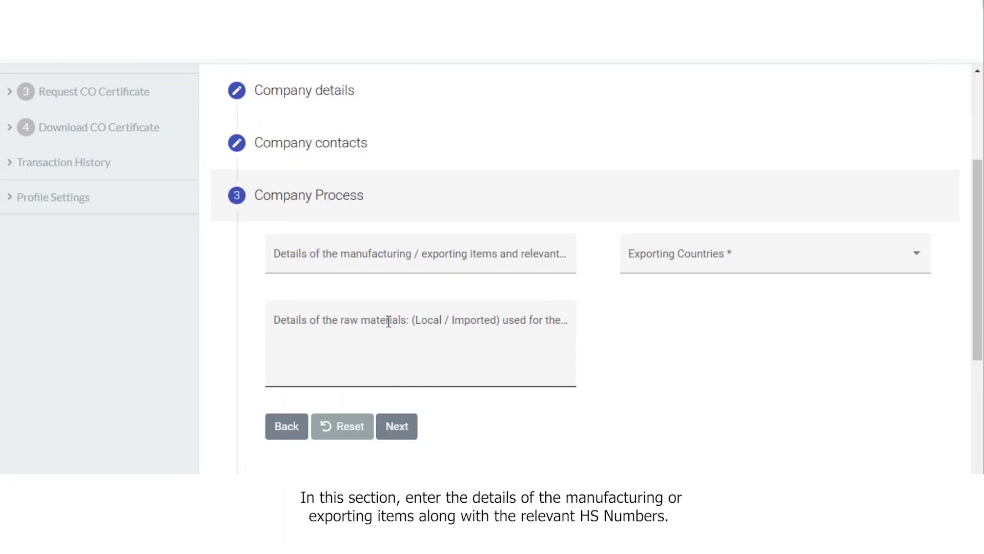
# - List Beauty as the item, Belgium, Brazil and Denmark as countries, and 'Olive oil/ cocount oil' as raw materials
pyautogui.click(355, 260)
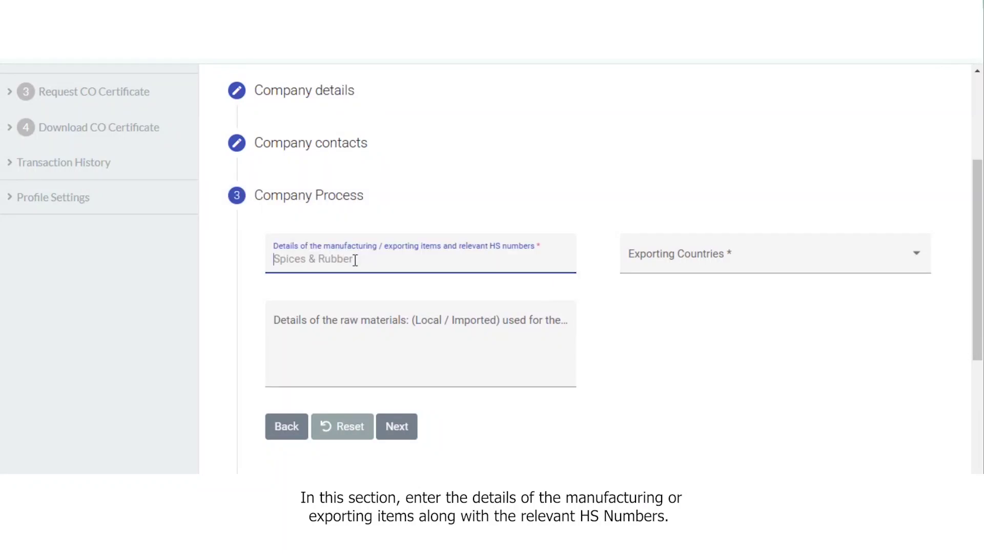
pyautogui.write('Beauty')
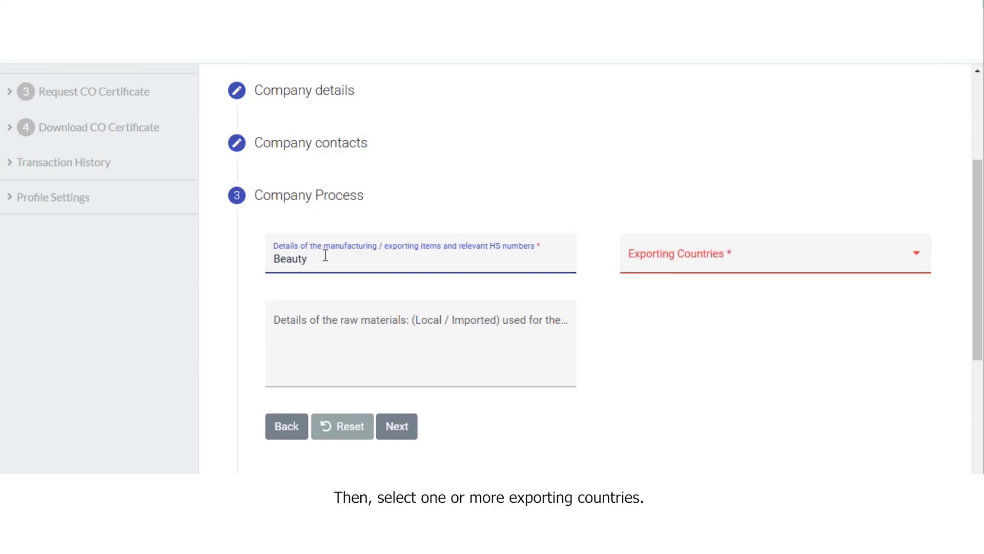
pyautogui.click(667, 258)
pyautogui.moveTo(931, 261); pyautogui.dragTo(942, 300)
pyautogui.click(647, 407)
pyautogui.click(647, 303)
pyautogui.click(617, 371)
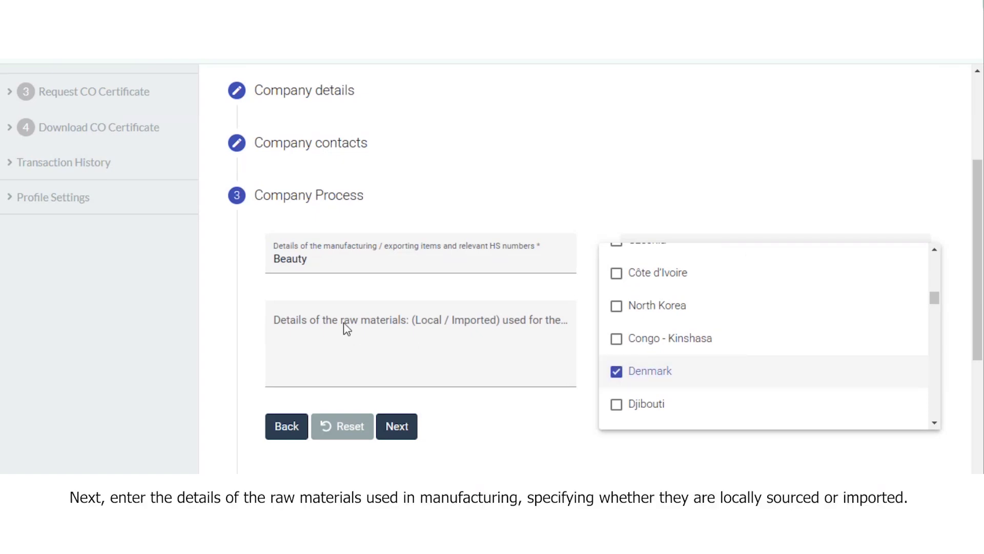
pyautogui.click(317, 334)
pyautogui.write('Olive oil/ cocount o')
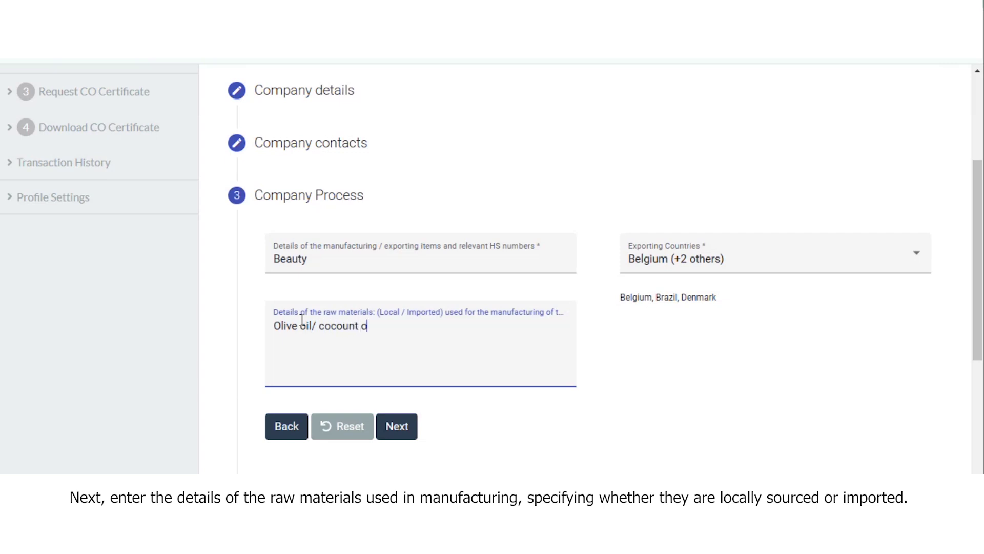
pyautogui.write('il')
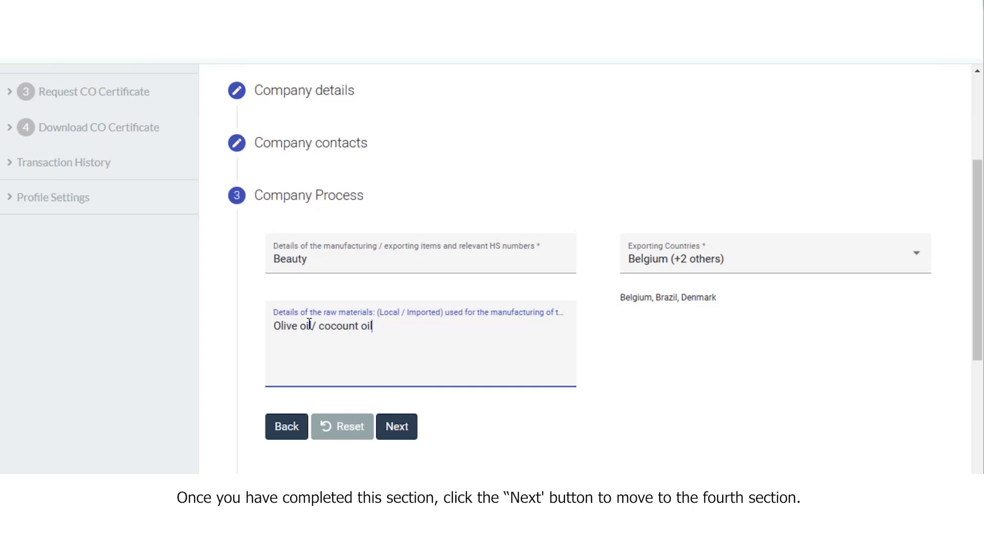
# - Enter the signing officer's name and the designation Asistan Manager
pyautogui.click(394, 434)
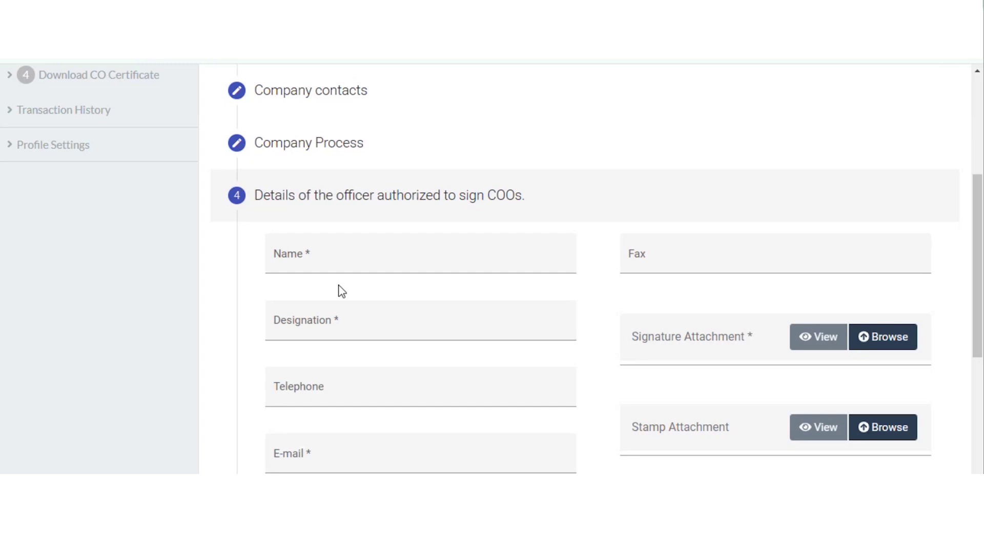
pyautogui.click(310, 263)
pyautogui.click(318, 323)
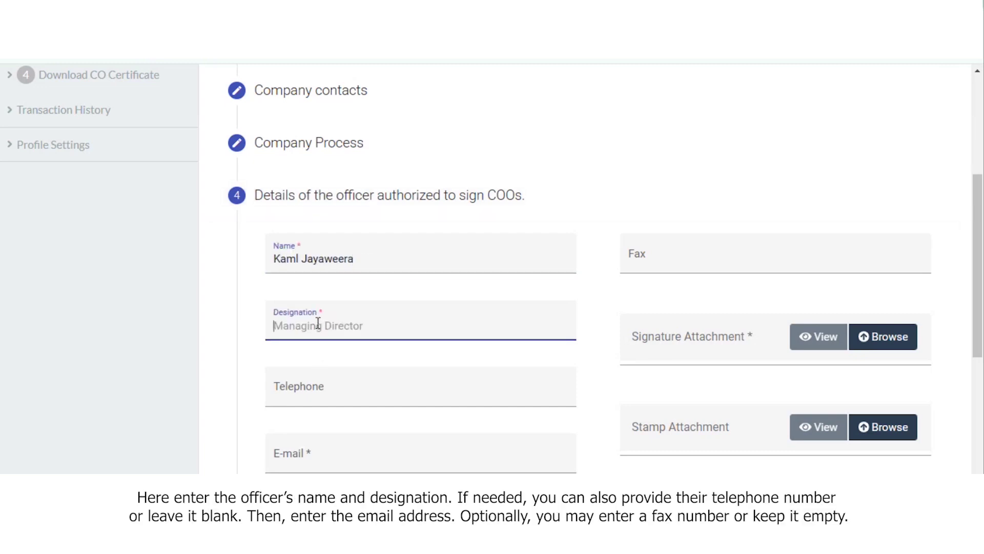
pyautogui.write('Ass')
pyautogui.press('BackSpace')
pyautogui.write('istan Manager')
# - Enter the signing officer's telephone, e-mail address and fax number
pyautogui.click(303, 387)
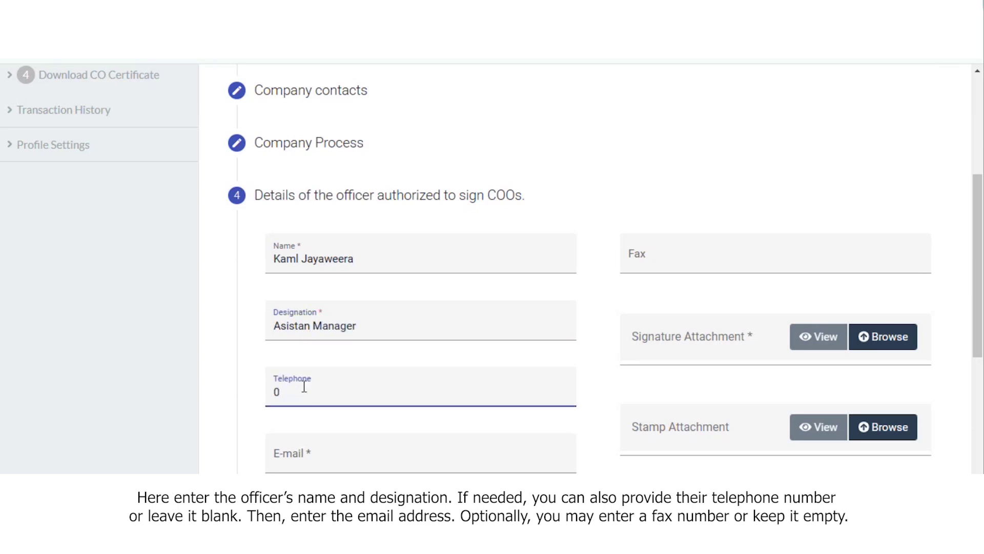
pyautogui.click(325, 458)
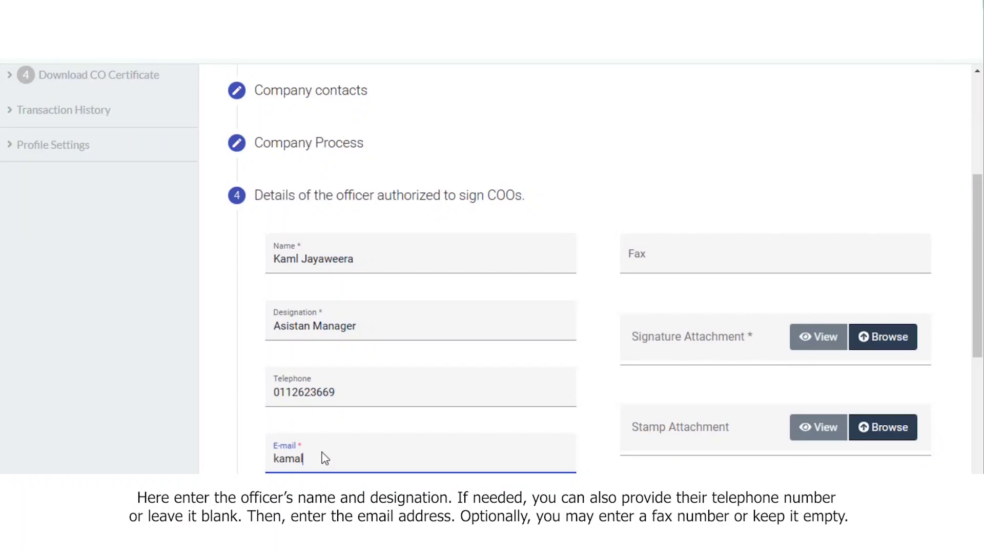
pyautogui.click(665, 256)
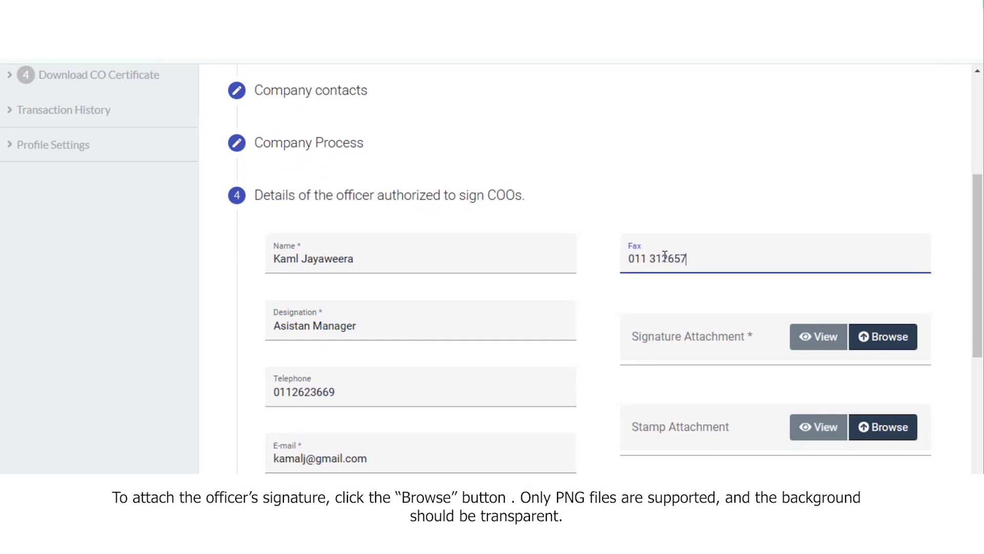
# - Begin the signature upload and view the guide video on making transparent PNGs
pyautogui.click(865, 337)
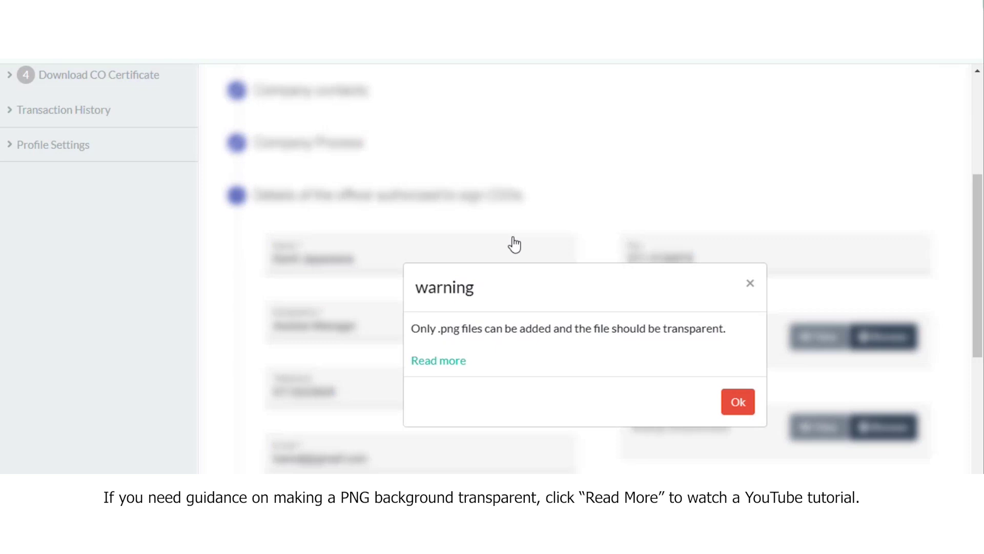
pyautogui.click(430, 361)
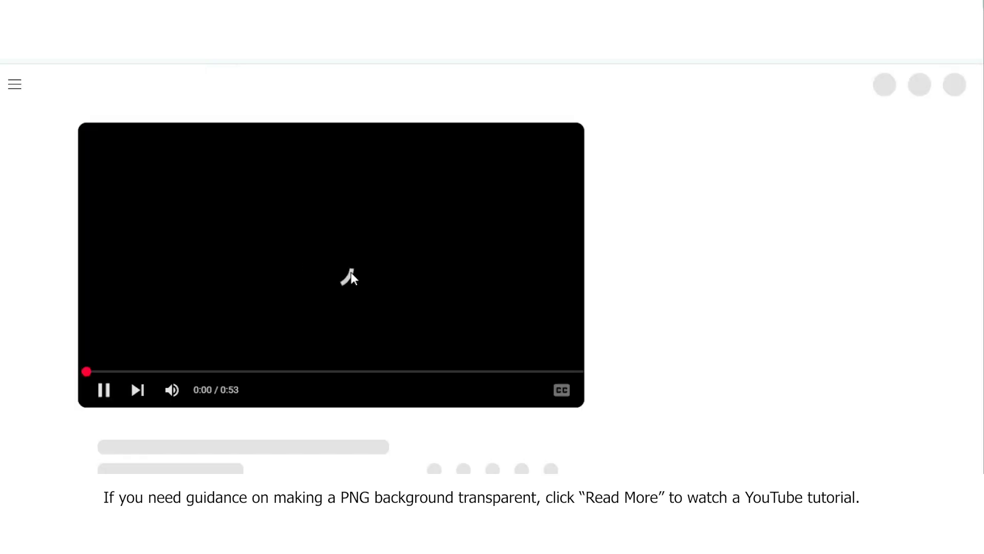
pyautogui.moveTo(407, 371); pyautogui.dragTo(523, 373)
pyautogui.click(334, 270)
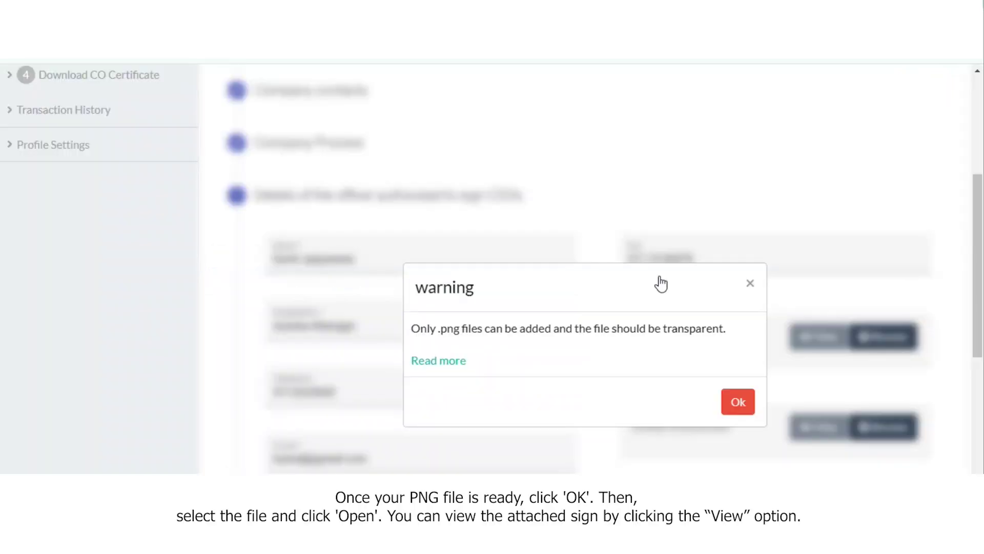
# - Attach img.png as the signing officer's signature and preview it
pyautogui.click(738, 400)
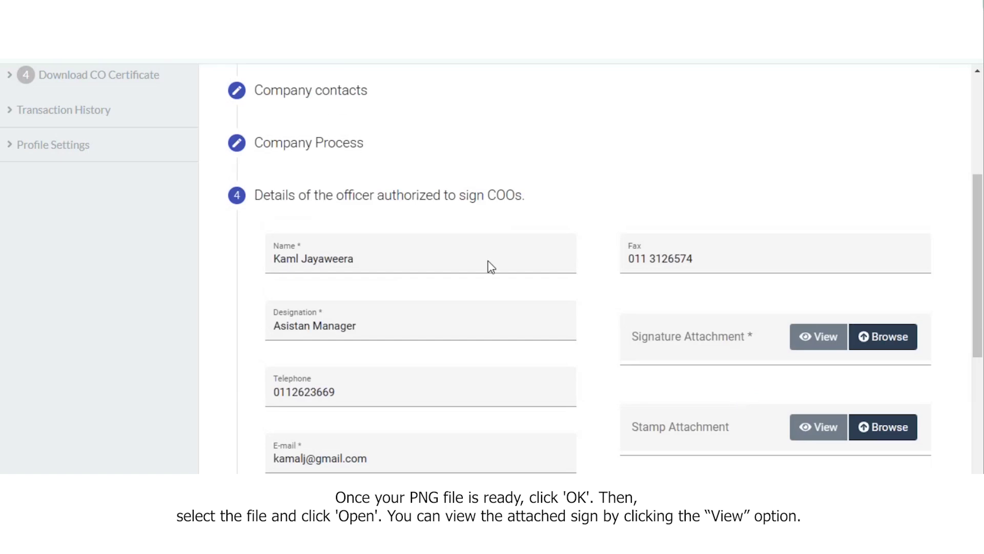
pyautogui.click(444, 215)
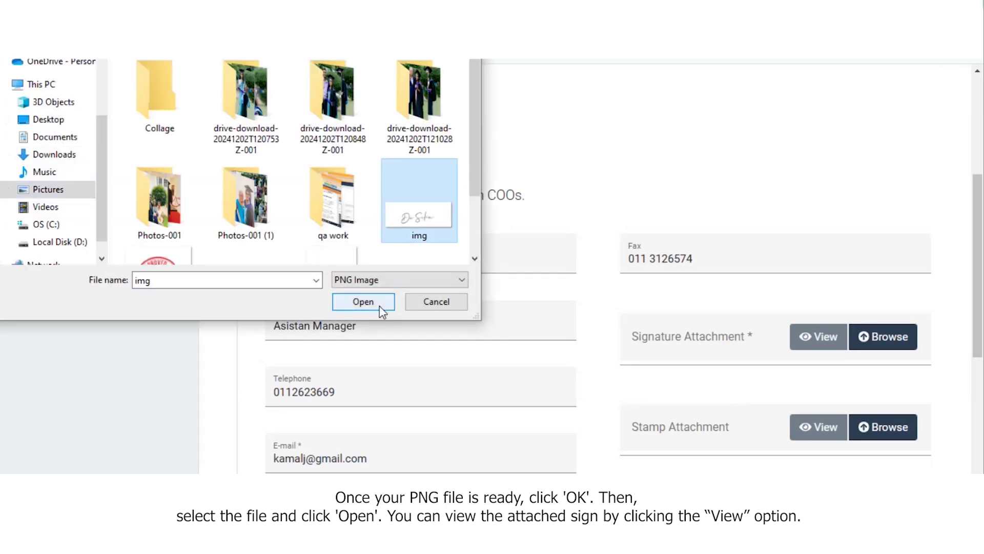
pyautogui.click(379, 306)
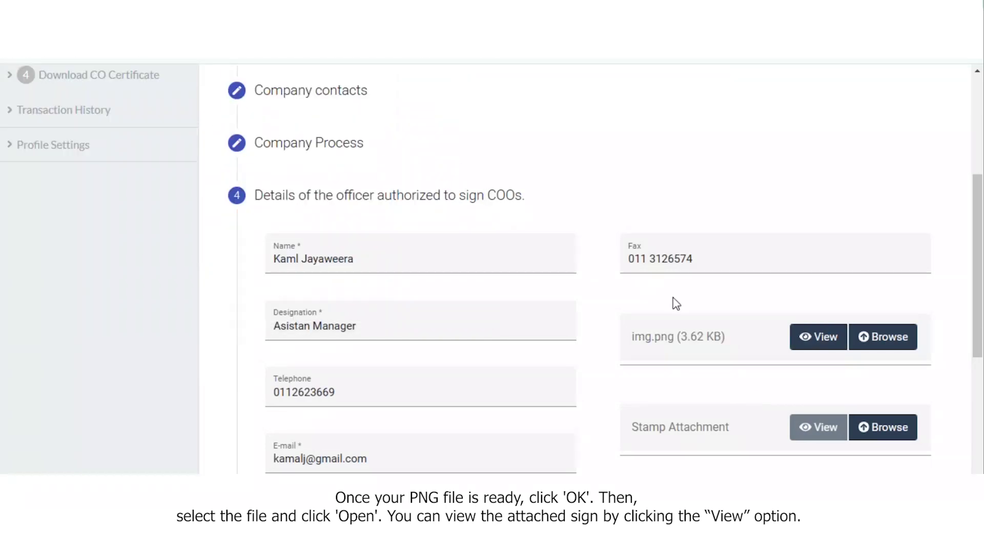
pyautogui.click(813, 349)
# - Attach the pngtree approved-stamp PNG (19.7 KB) as the officer's stamp and check its preview
pyautogui.click(753, 105)
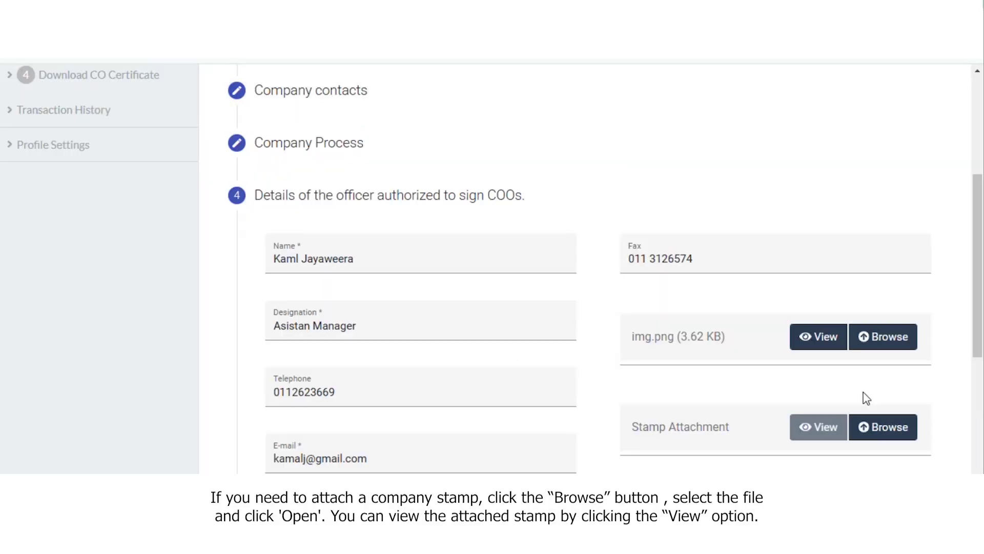
pyautogui.click(873, 432)
pyautogui.click(177, 256)
pyautogui.click(382, 304)
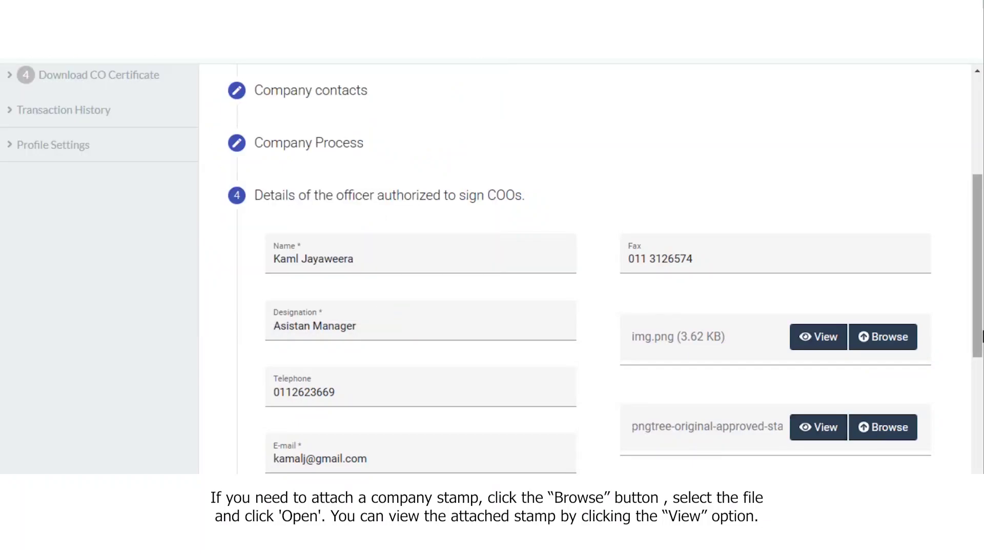
pyautogui.scroll(-1, 493, 268)
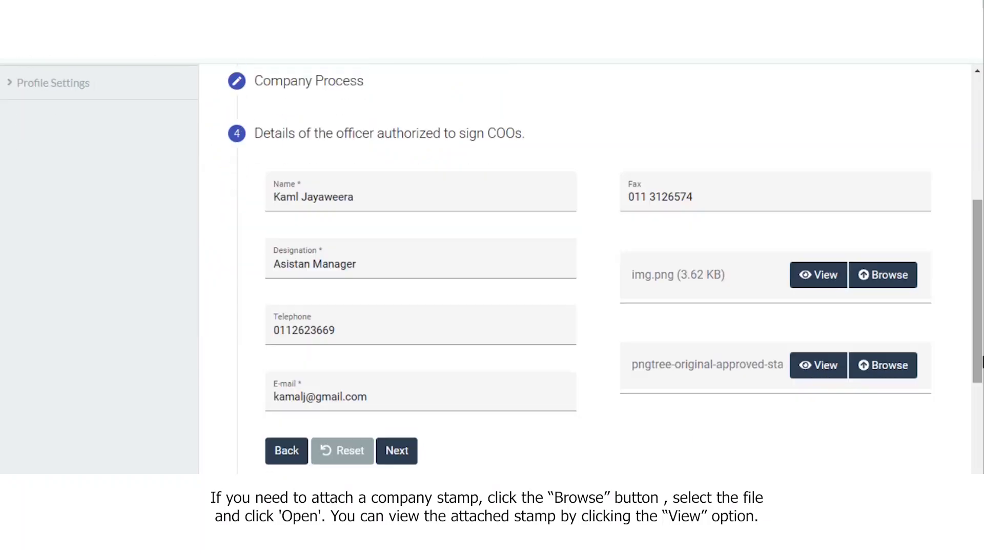
pyautogui.click(820, 367)
pyautogui.click(758, 106)
pyautogui.moveTo(976, 299); pyautogui.dragTo(981, 369)
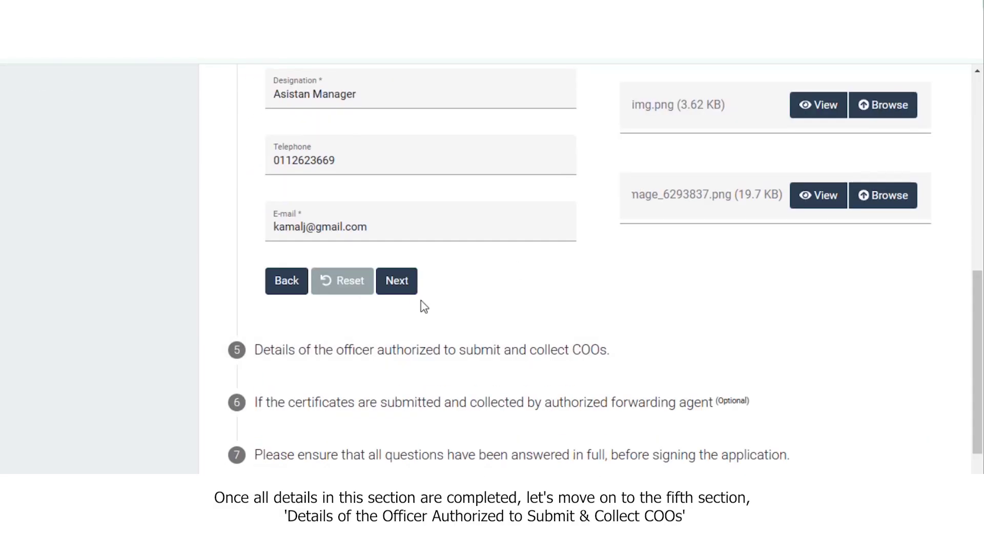
# - Move to section 5 and enter the collecting officer's full name and postal address
pyautogui.click(396, 283)
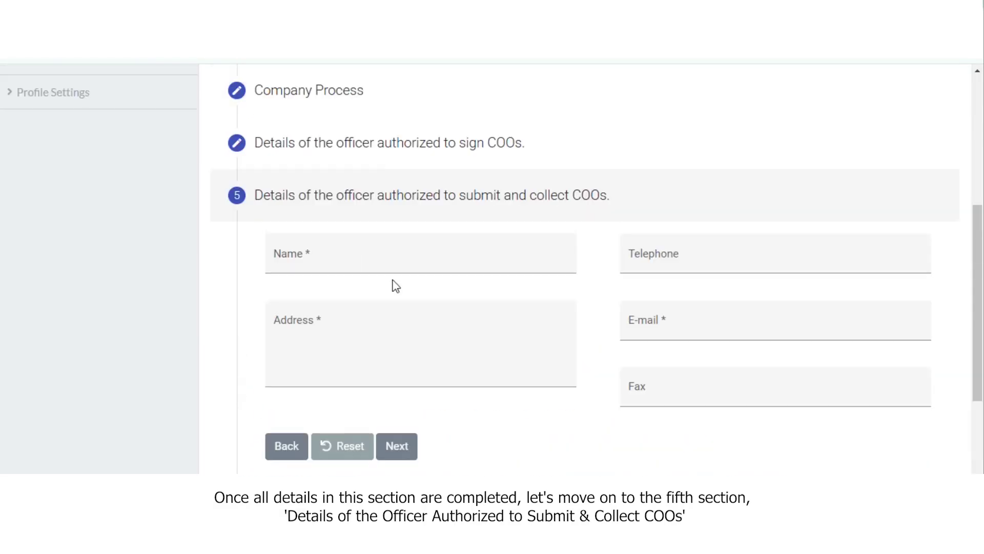
pyautogui.click(356, 258)
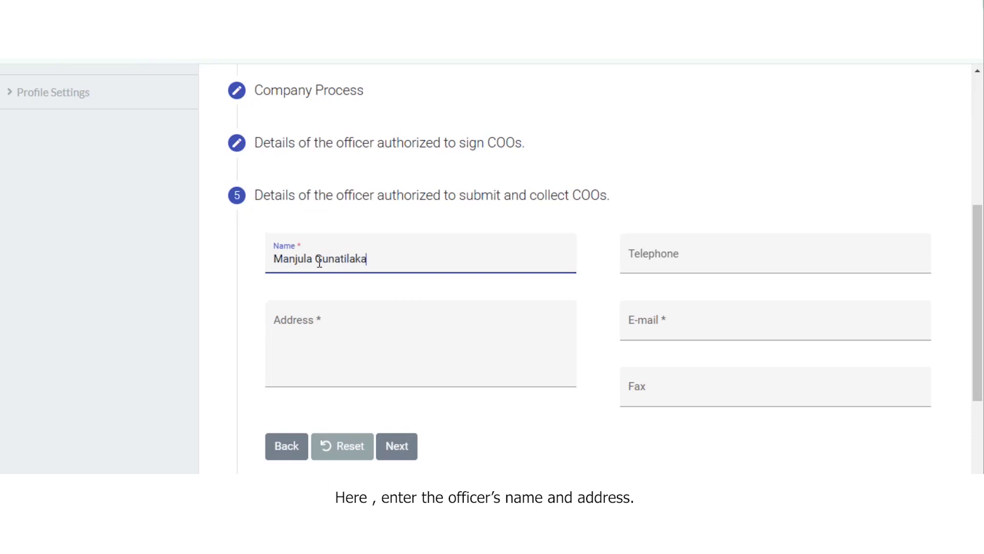
pyautogui.click(321, 318)
pyautogui.write('Horana Road Piliyandala')
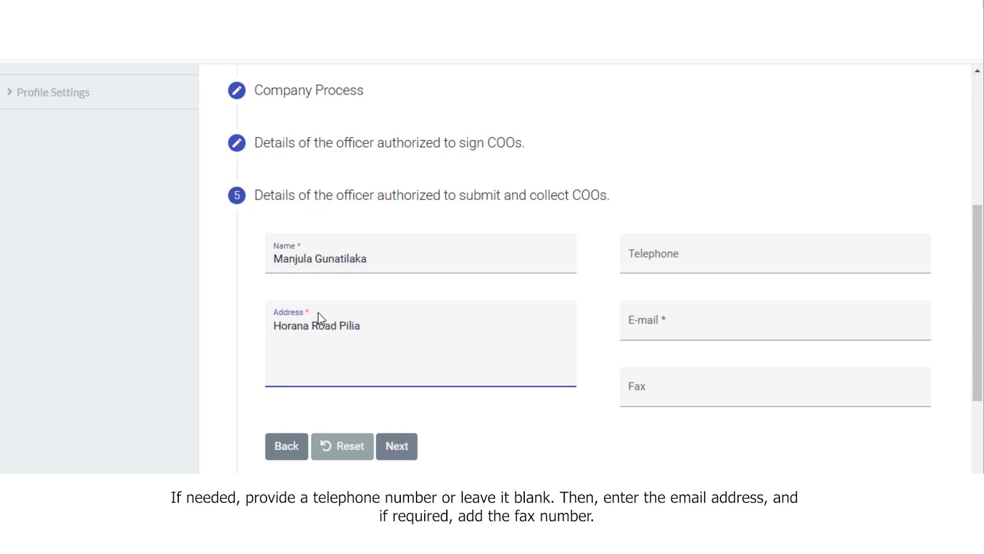
# - Fill in the collecting officer's telephone number, e-mail address and fax number
pyautogui.click(635, 257)
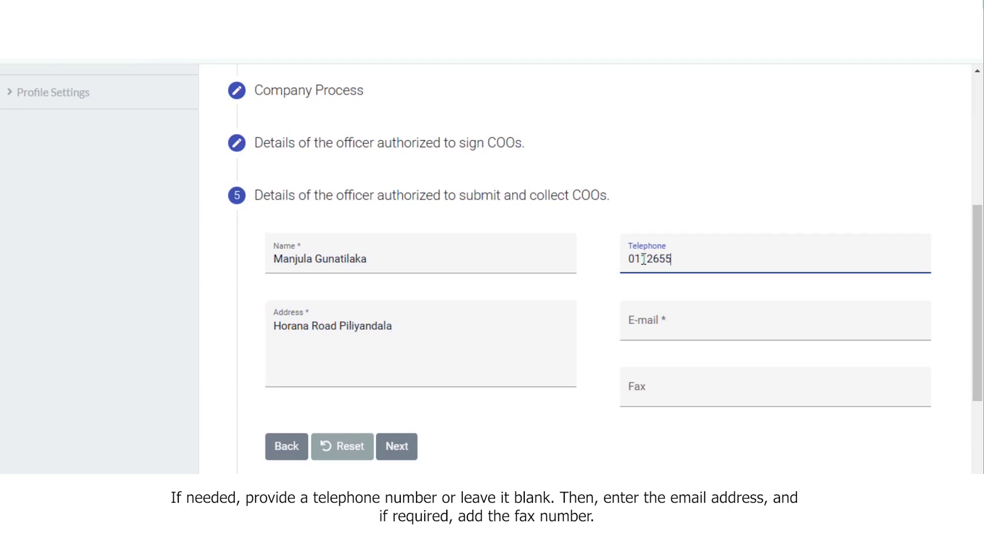
pyautogui.click(655, 322)
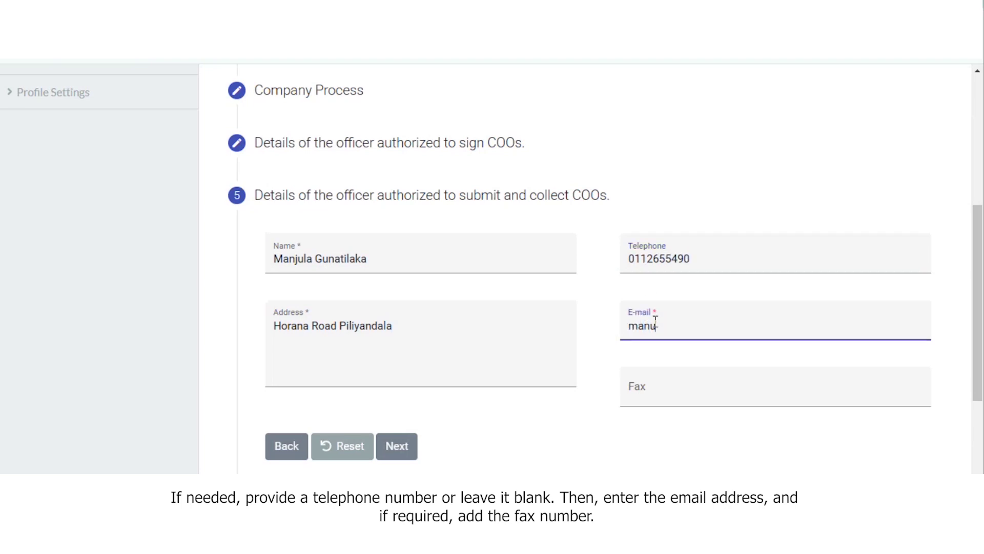
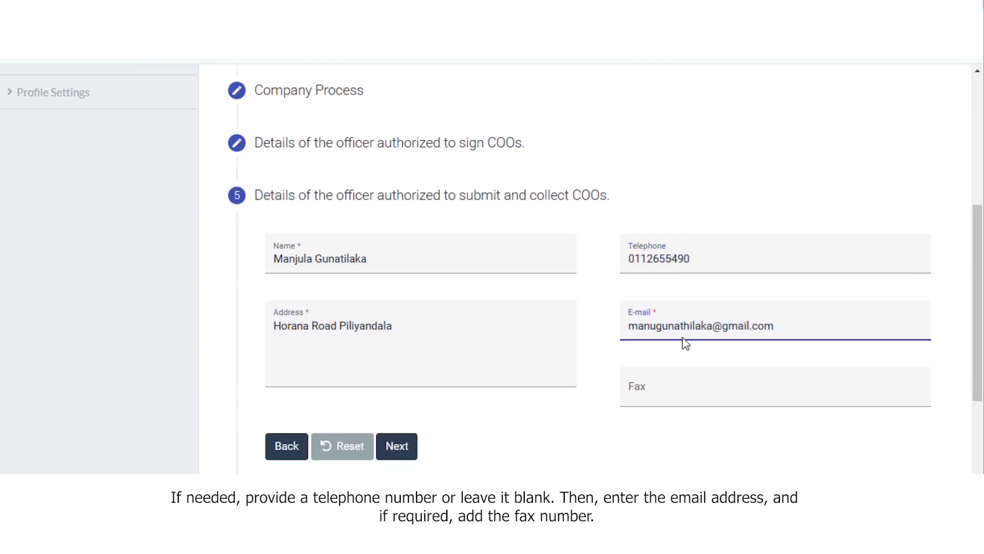
pyautogui.click(635, 388)
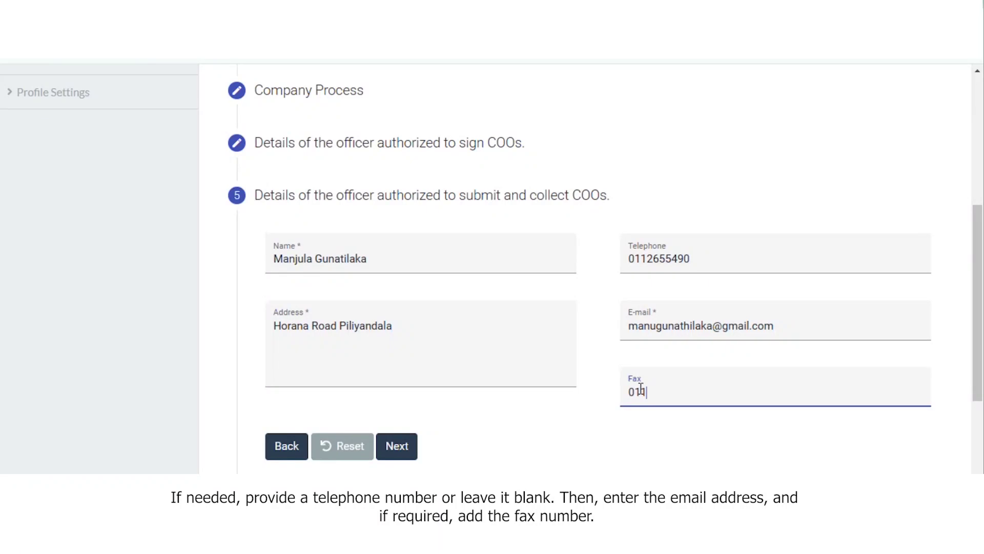
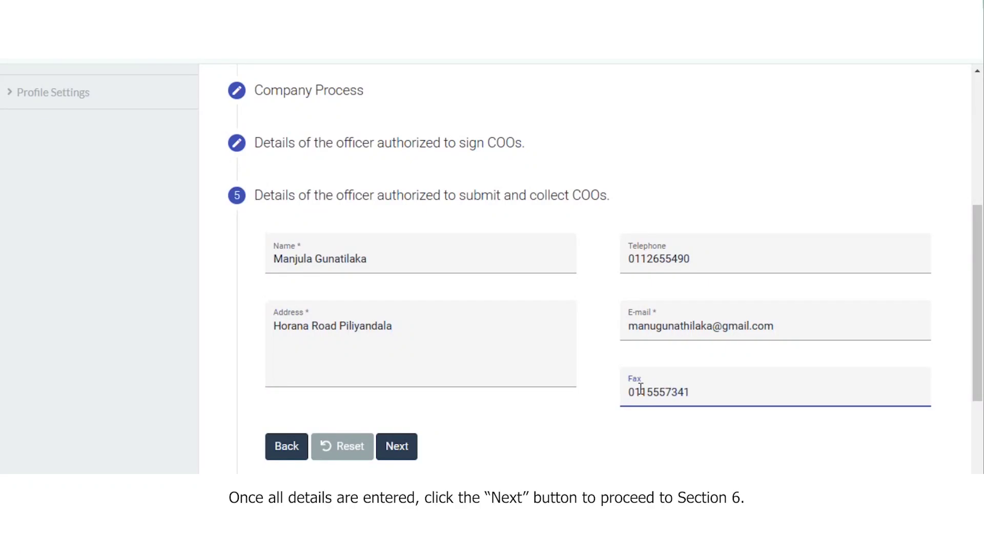
# - Move to section 6 and enter the forwarding agent's name, address and telephone number
pyautogui.click(395, 447)
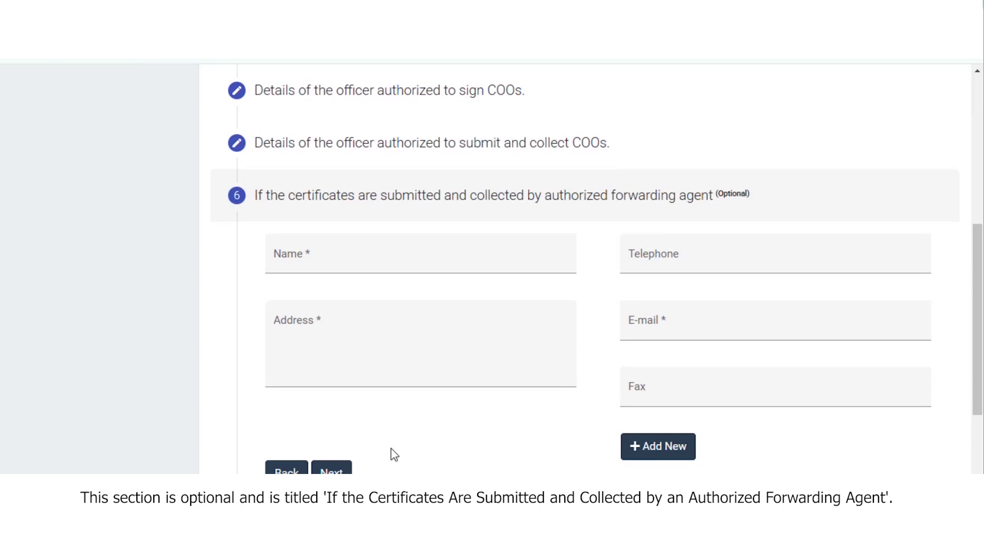
pyautogui.click(338, 259)
pyautogui.click(317, 323)
pyautogui.write('Katubaddea, Moratuwa')
pyautogui.click(640, 260)
# - Add the agent's e-mail and fax number, then remove the extra blank agent entry
pyautogui.click(681, 325)
pyautogui.click(664, 386)
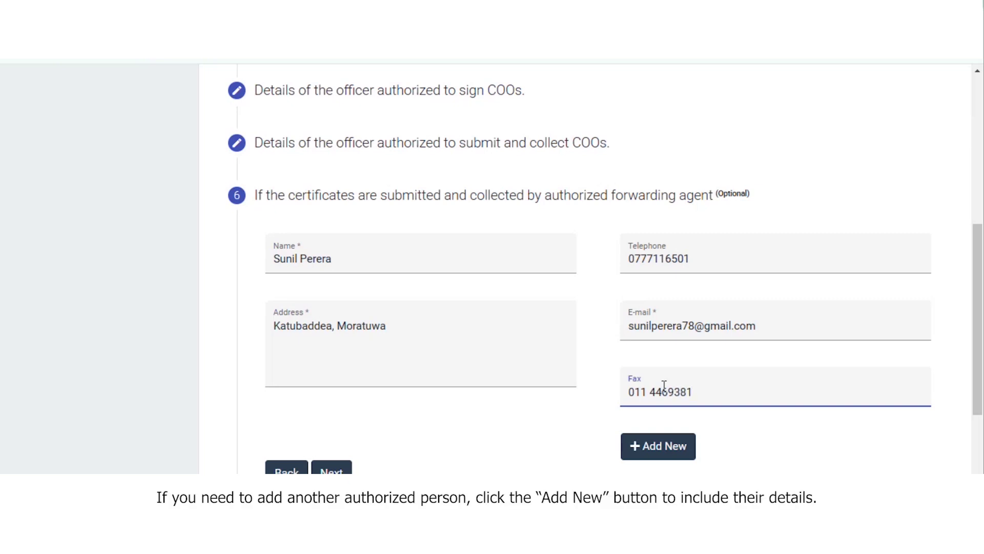
pyautogui.click(666, 451)
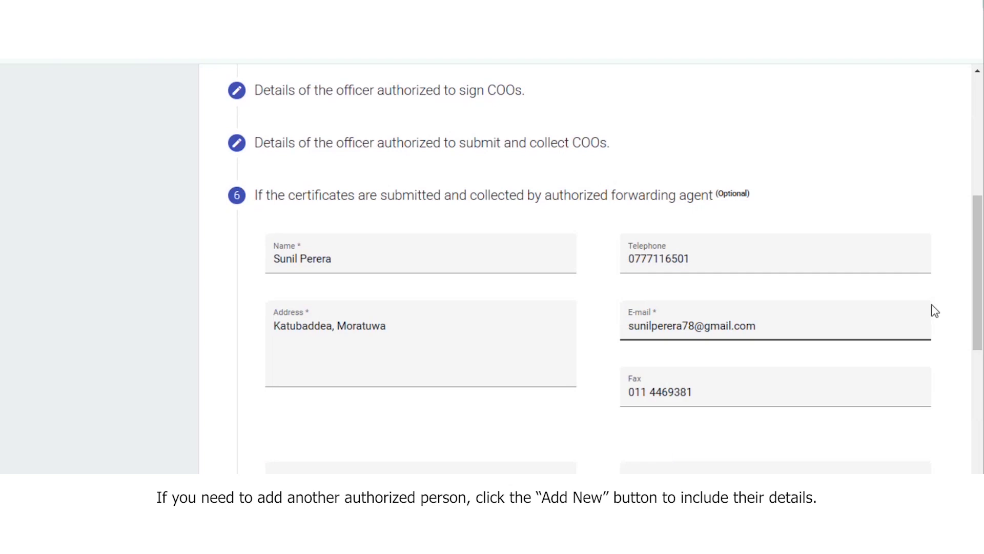
pyautogui.moveTo(980, 321); pyautogui.dragTo(979, 416)
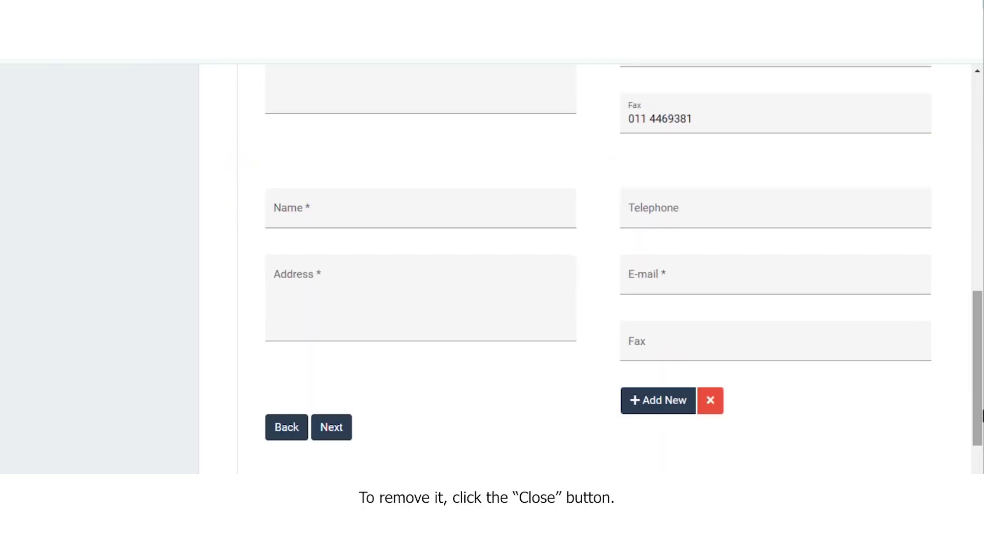
pyautogui.click(712, 408)
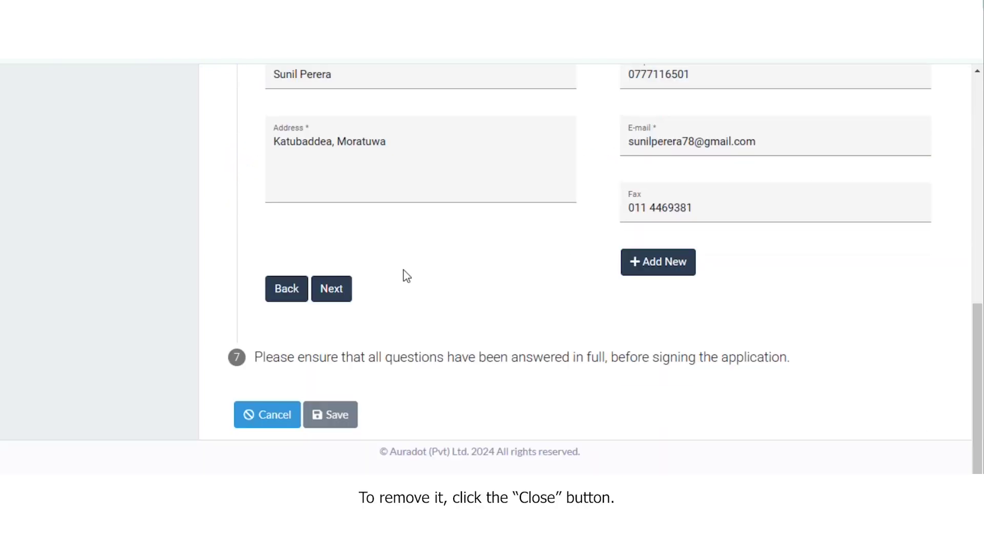
# - In the declaration section, enter the signer's name with designation CEO and browse for a signature
pyautogui.click(341, 293)
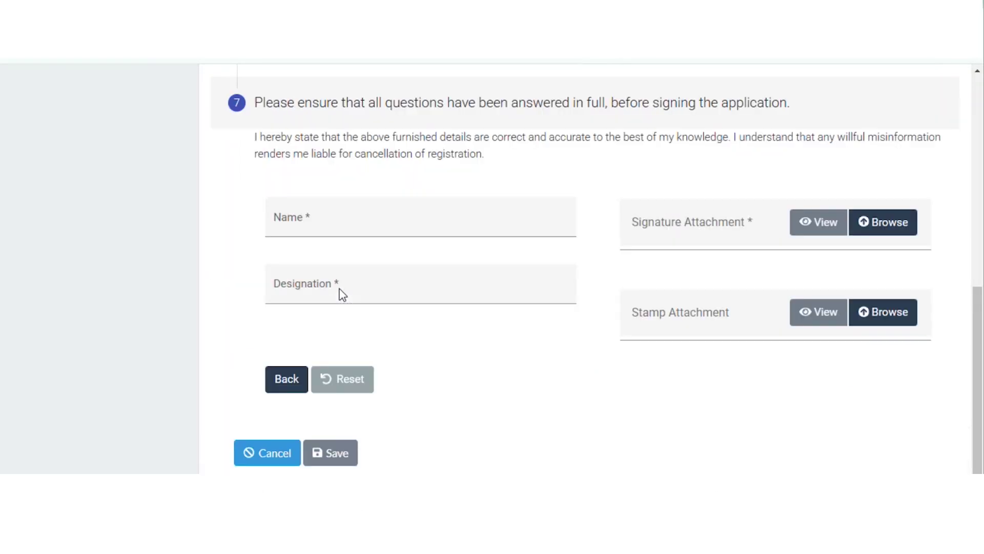
pyautogui.click(336, 310)
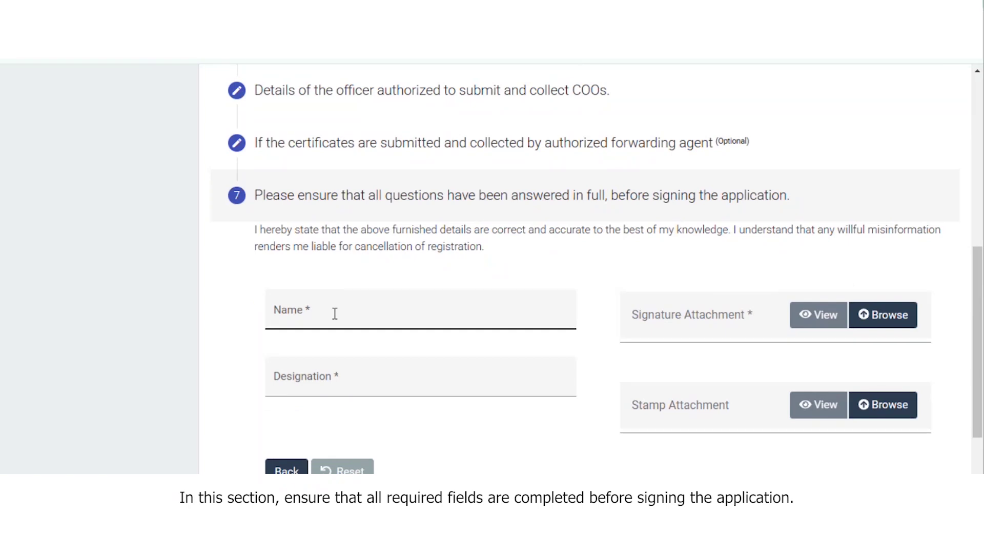
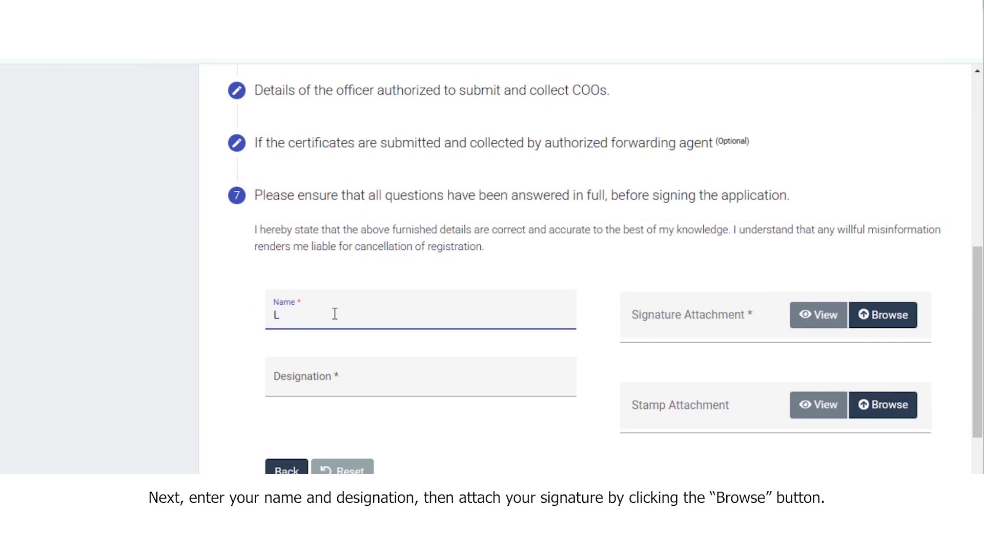
pyautogui.click(299, 378)
pyautogui.write('CEO')
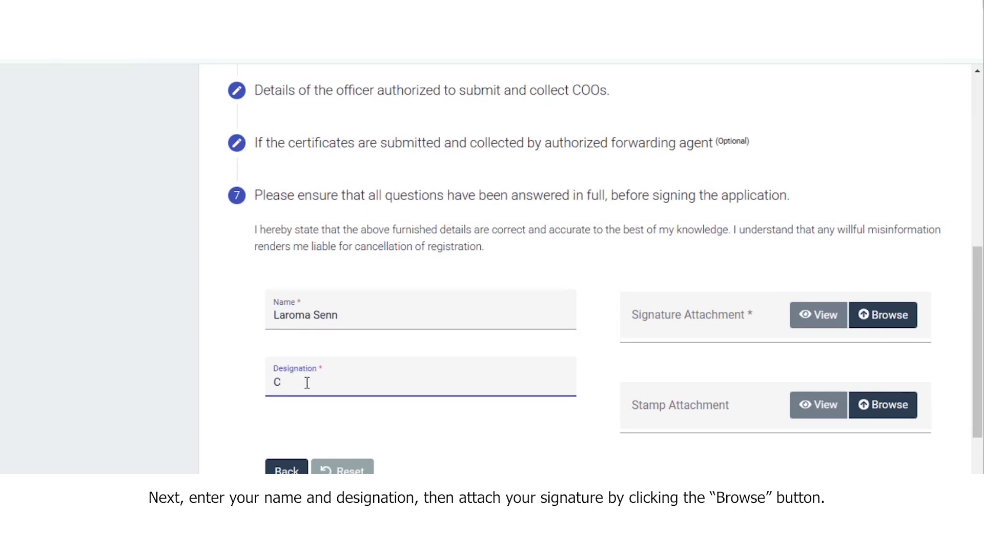
pyautogui.click(880, 327)
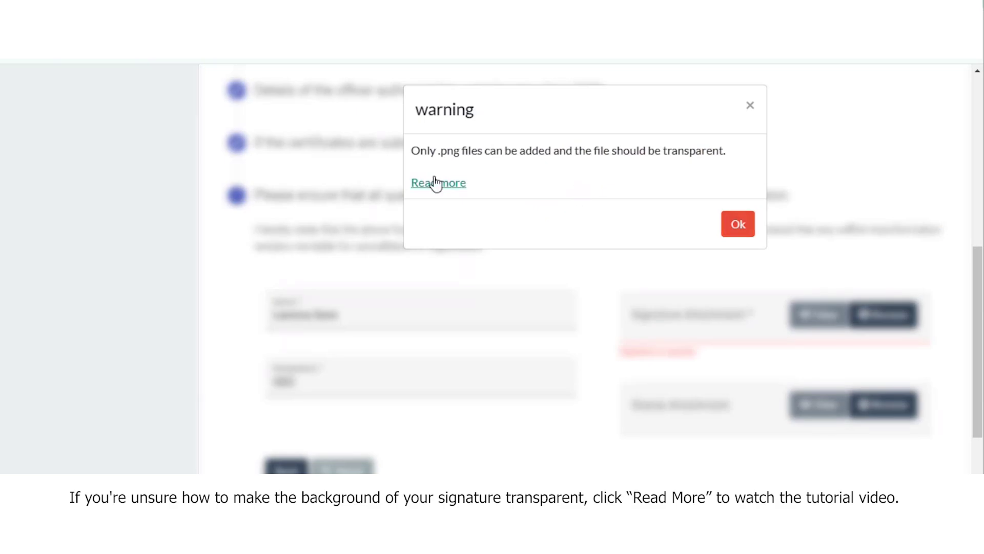
# - Dismiss the PNG-only warning, attach img.png (3.62 KB) as the declaration signature and preview it
pyautogui.click(739, 226)
pyautogui.click(883, 315)
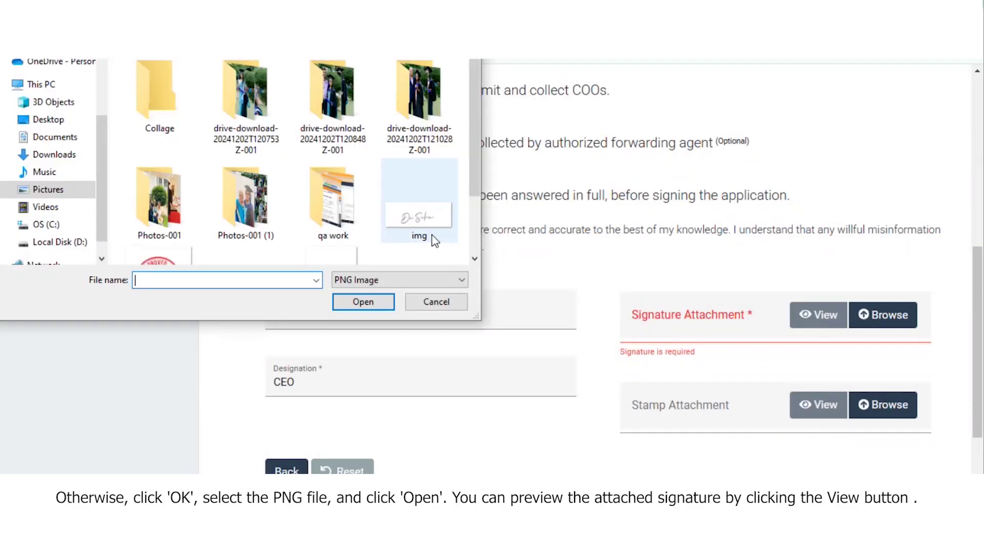
pyautogui.click(419, 215)
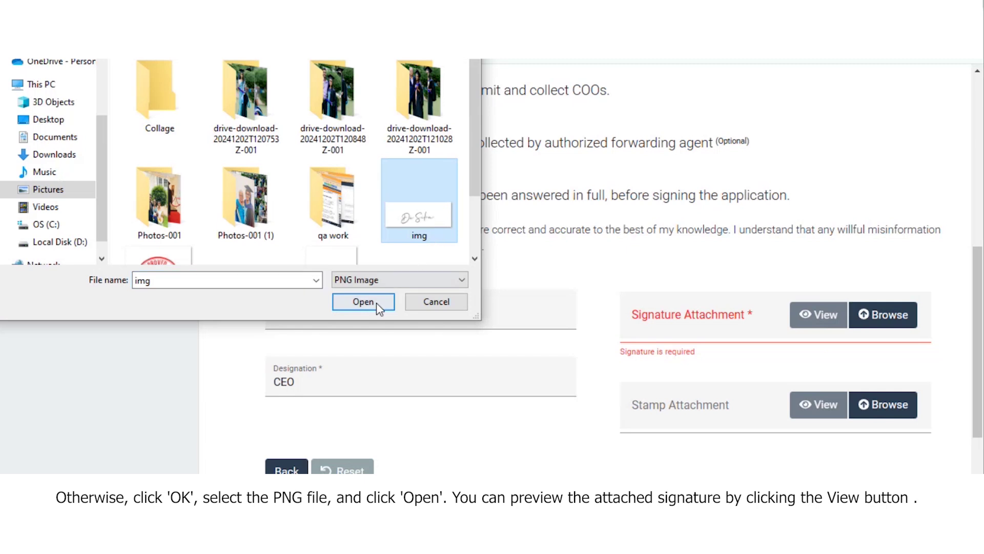
pyautogui.press('Return')
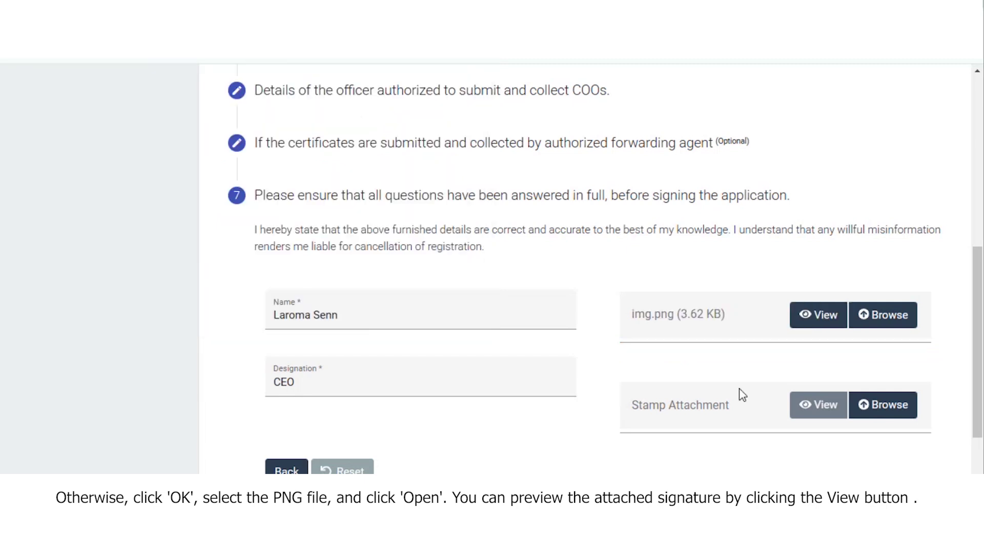
pyautogui.click(809, 322)
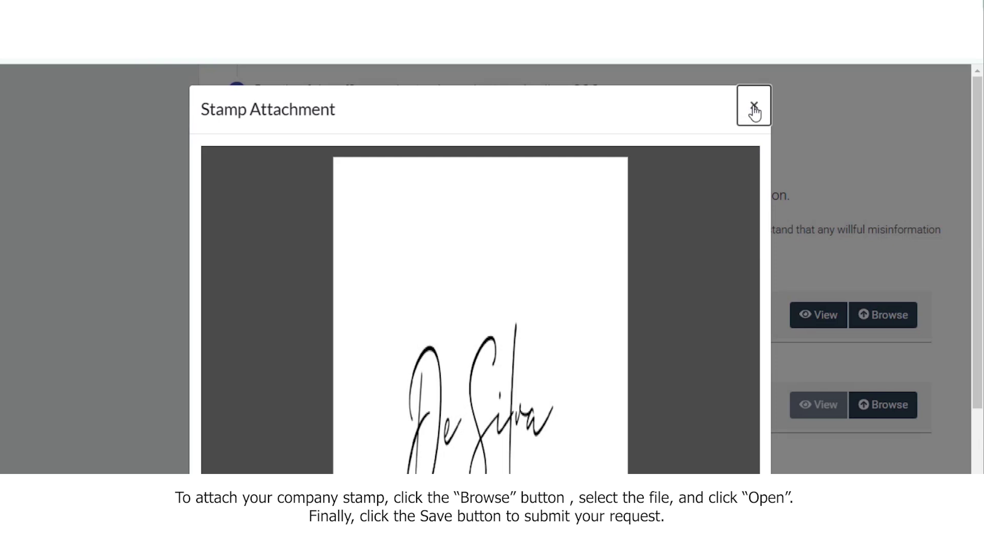
pyautogui.click(755, 109)
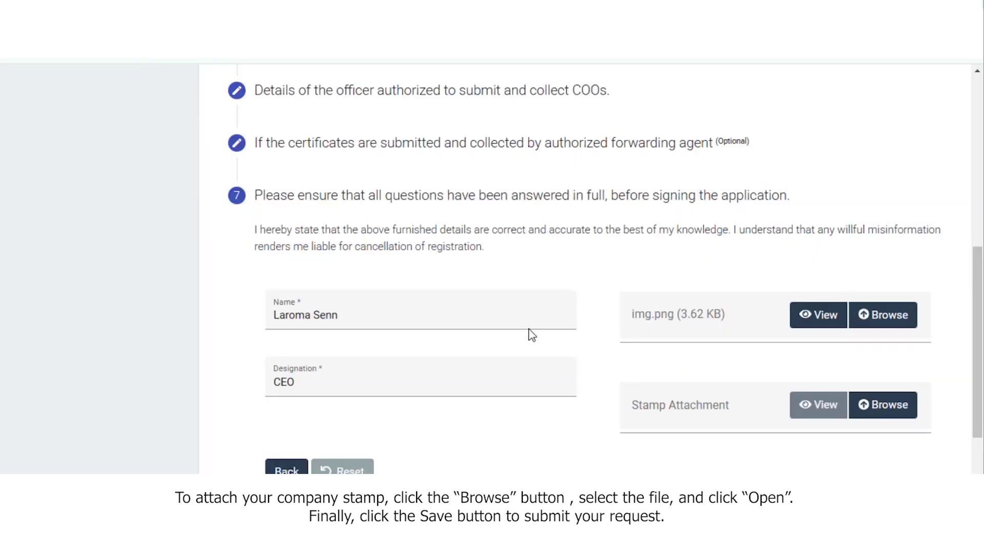
# - Attach the pngtree approved-stamp image to the declaration, save the form, and go to Company Registration
pyautogui.click(176, 251)
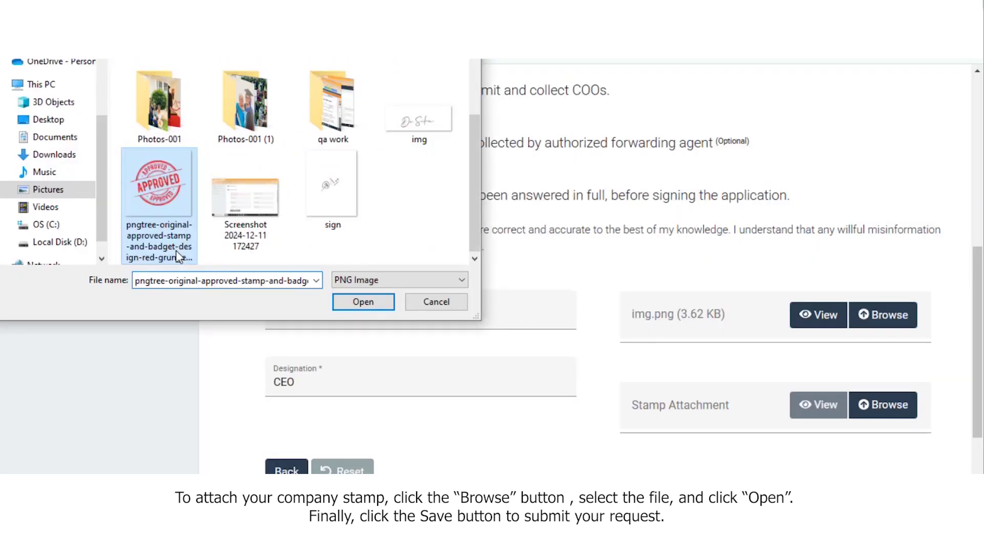
pyautogui.click(378, 305)
pyautogui.scroll(-2, 978, 282)
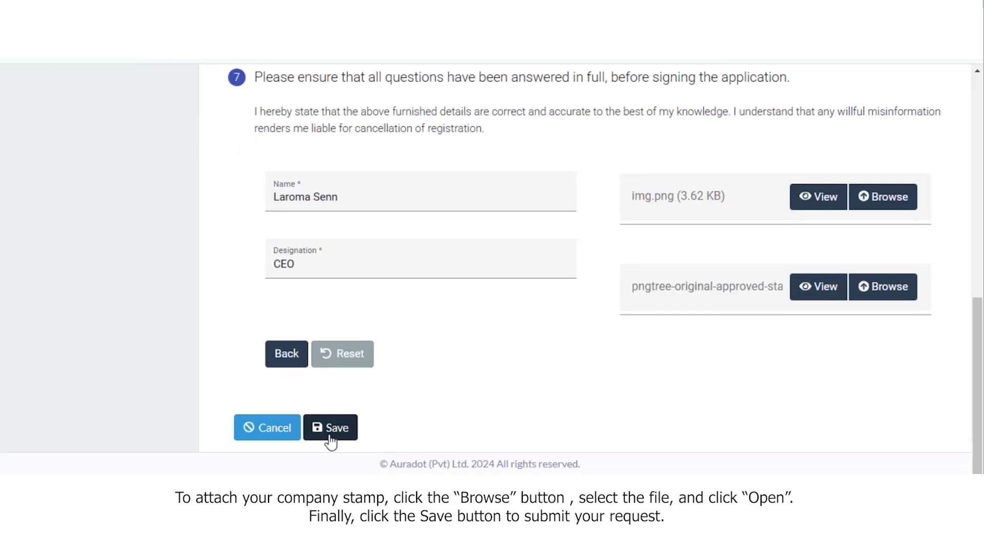
pyautogui.click(338, 417)
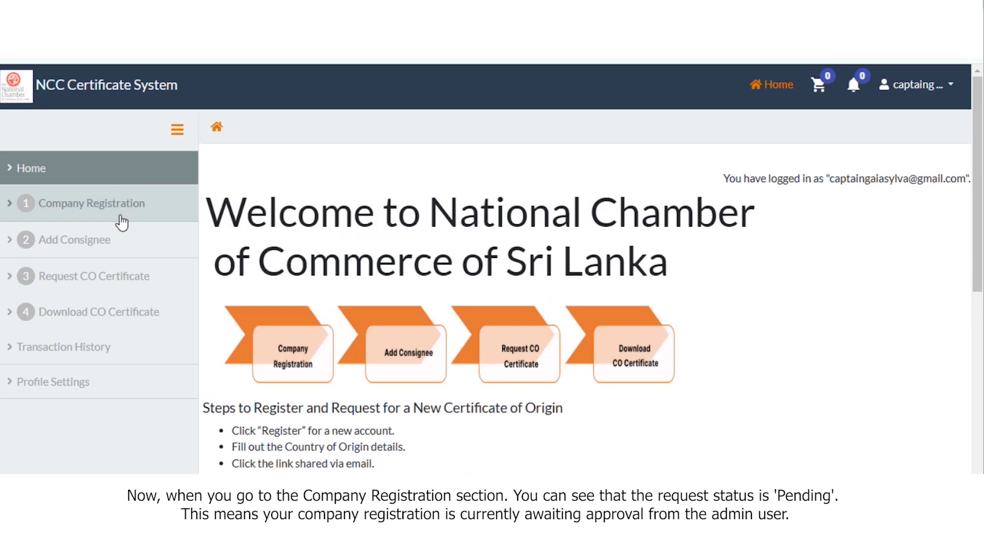
pyautogui.click(122, 222)
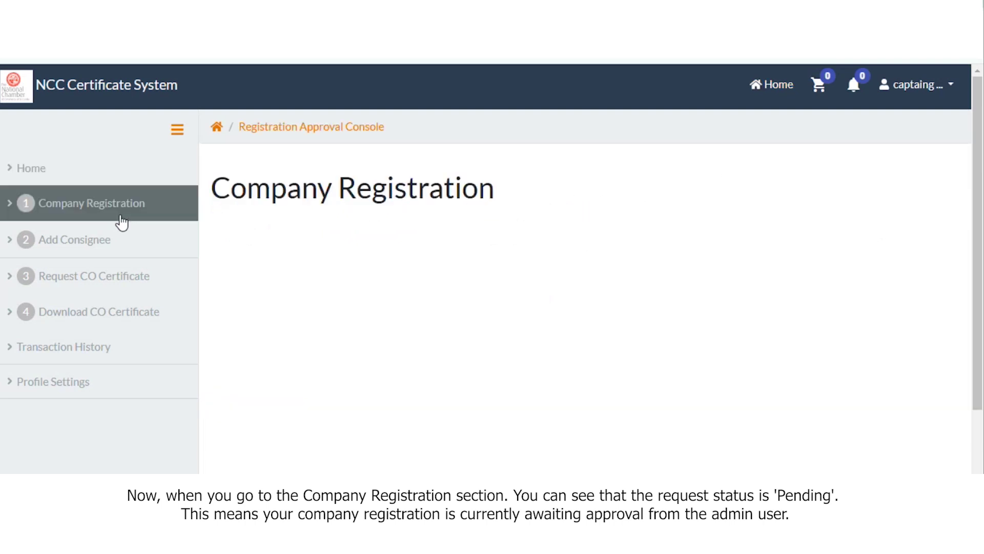